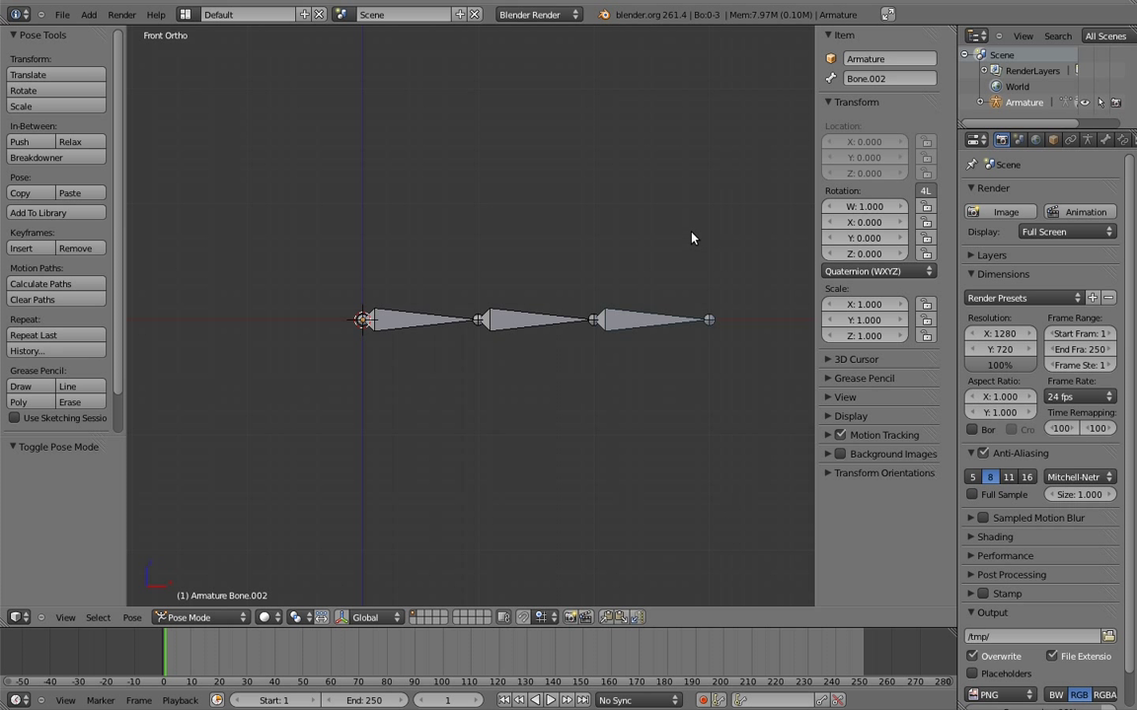
Curl the chain by rotating its middle, end and top bones in turn
{"action": "right_click", "coordinate": [555, 322]}
{"action": "key", "text": "r"}
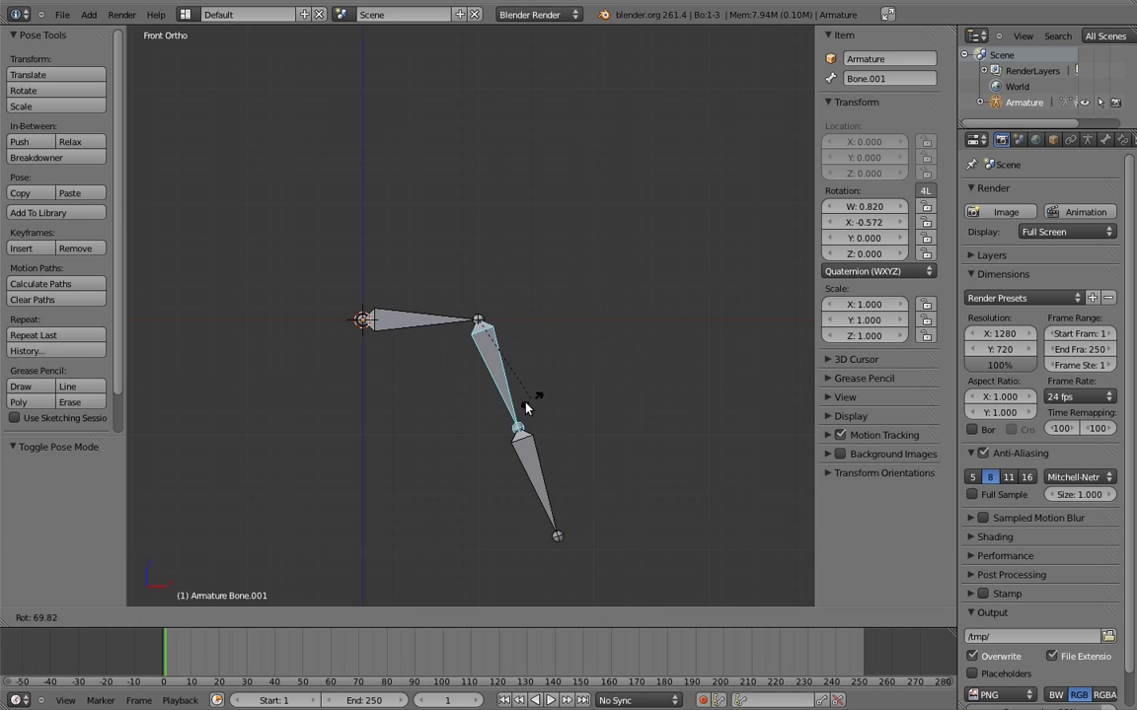
{"action": "left_click", "coordinate": [437, 471]}
{"action": "right_click", "coordinate": [437, 471]}
{"action": "key", "text": "r"}
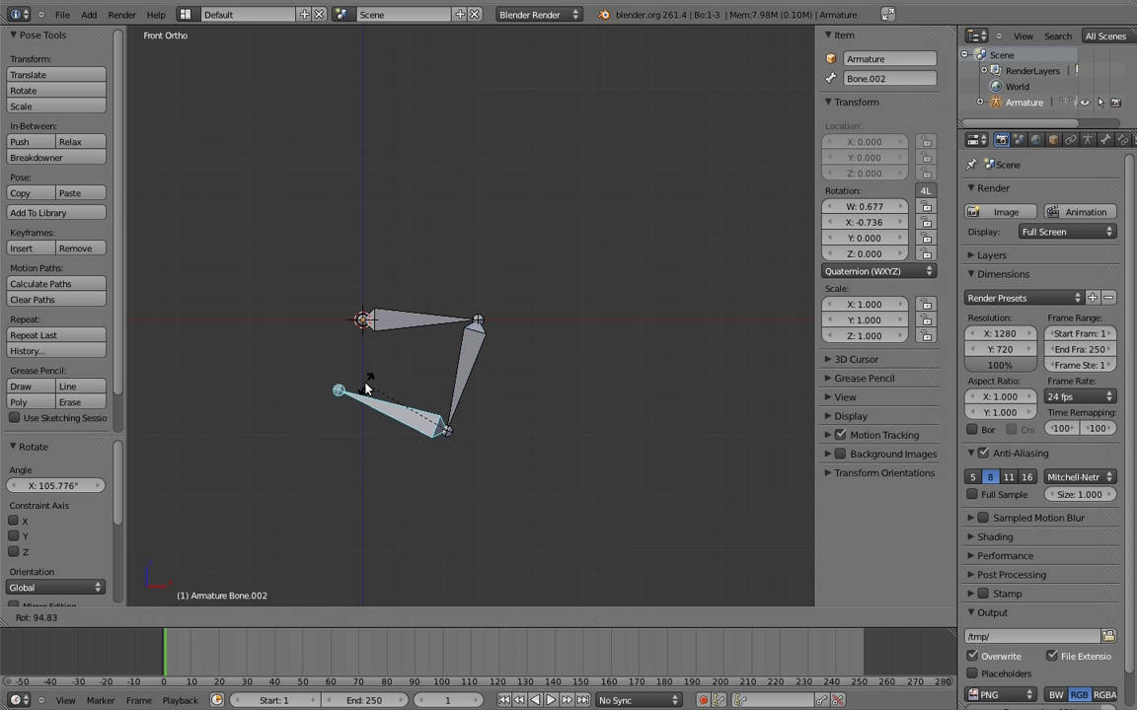
{"action": "left_click", "coordinate": [358, 388]}
{"action": "right_click", "coordinate": [427, 318]}
{"action": "key", "text": "r"}
{"action": "left_click", "coordinate": [420, 434]}
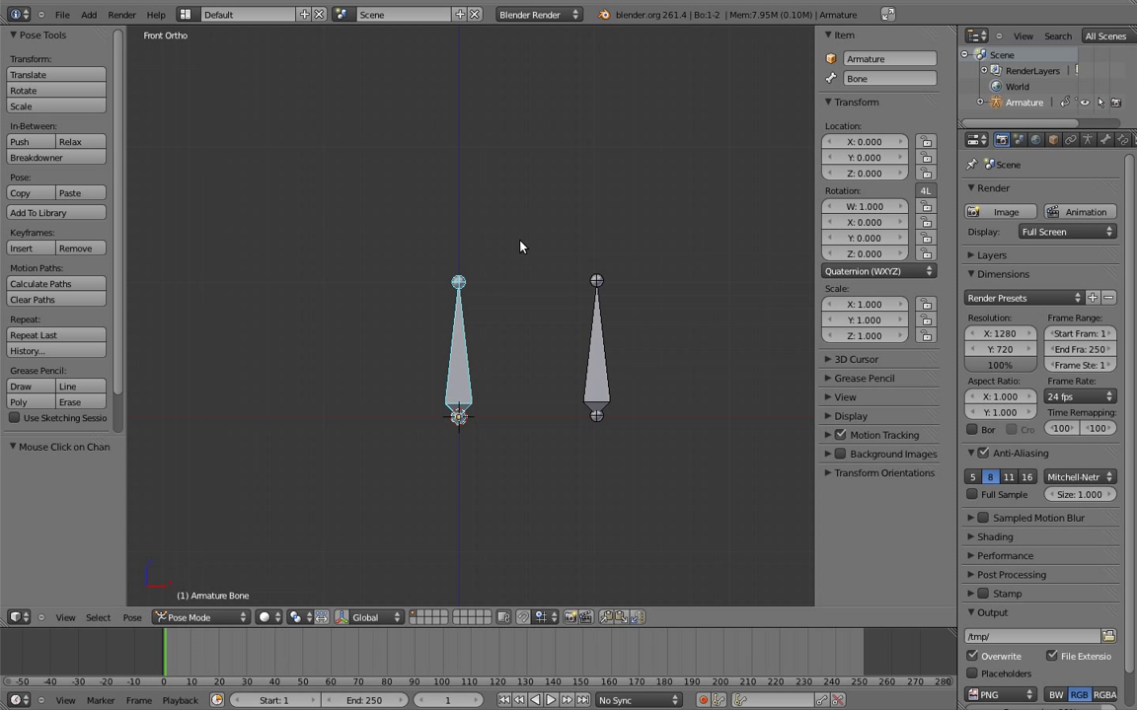
Preview shrinking, then enlarging, the left bone to tilt its neighbour, cancelling both
{"action": "key", "text": "s"}
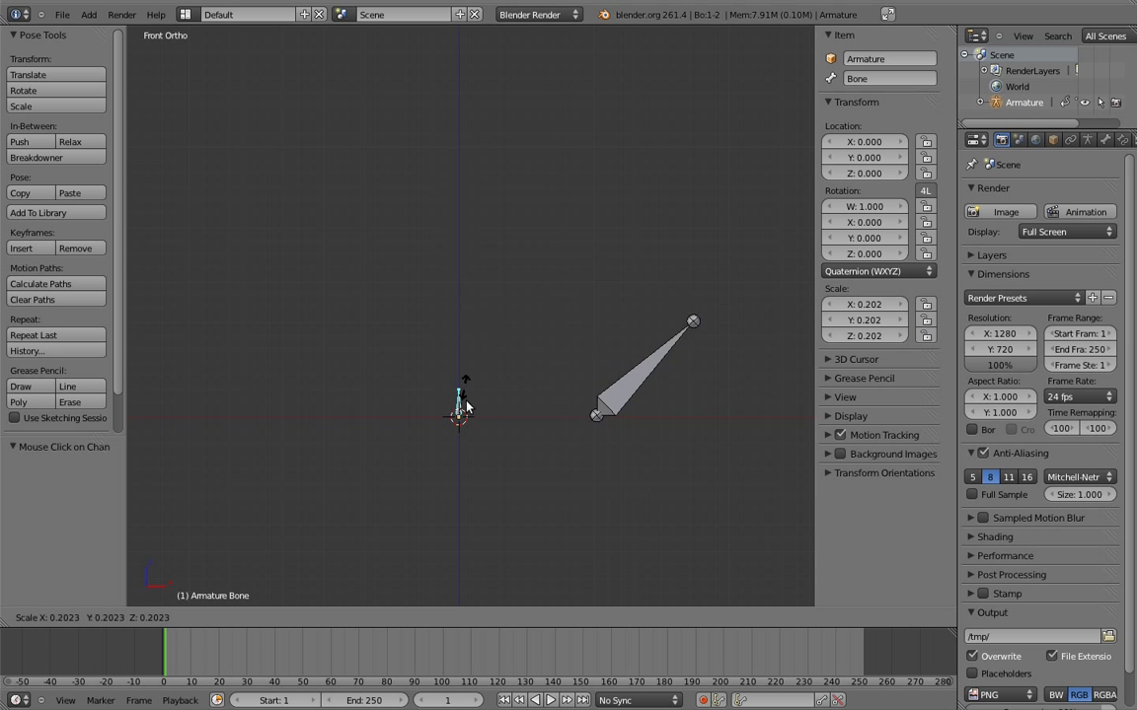
{"action": "key", "text": "Escape"}
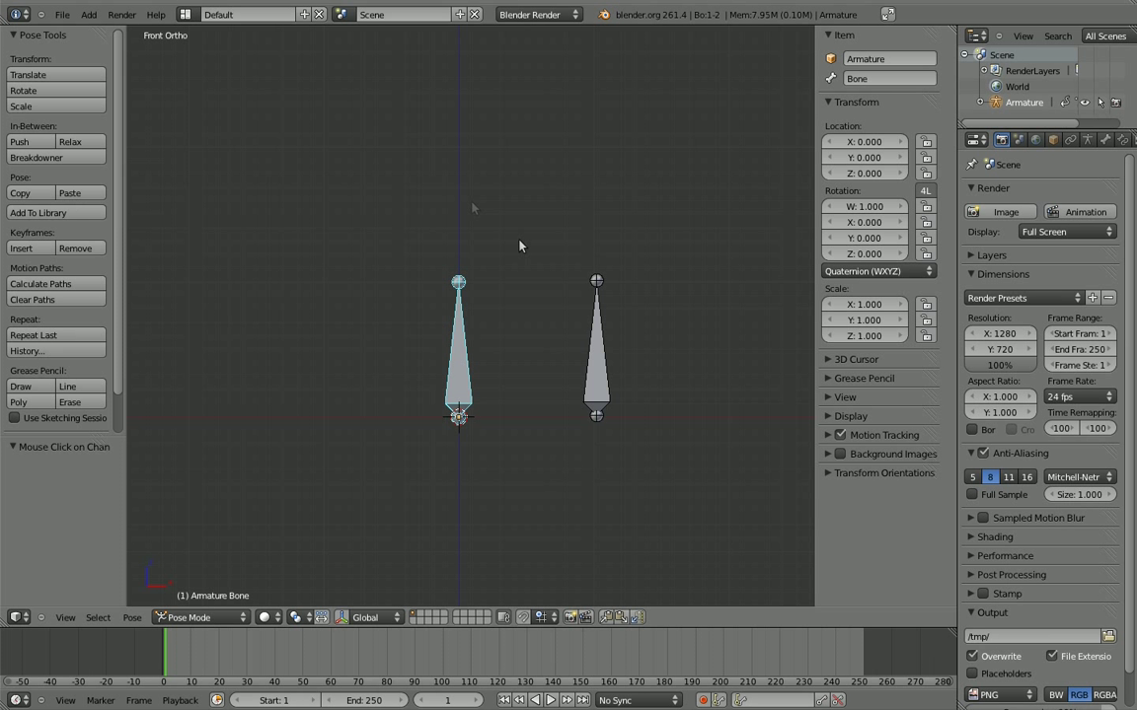
{"action": "key", "text": "s"}
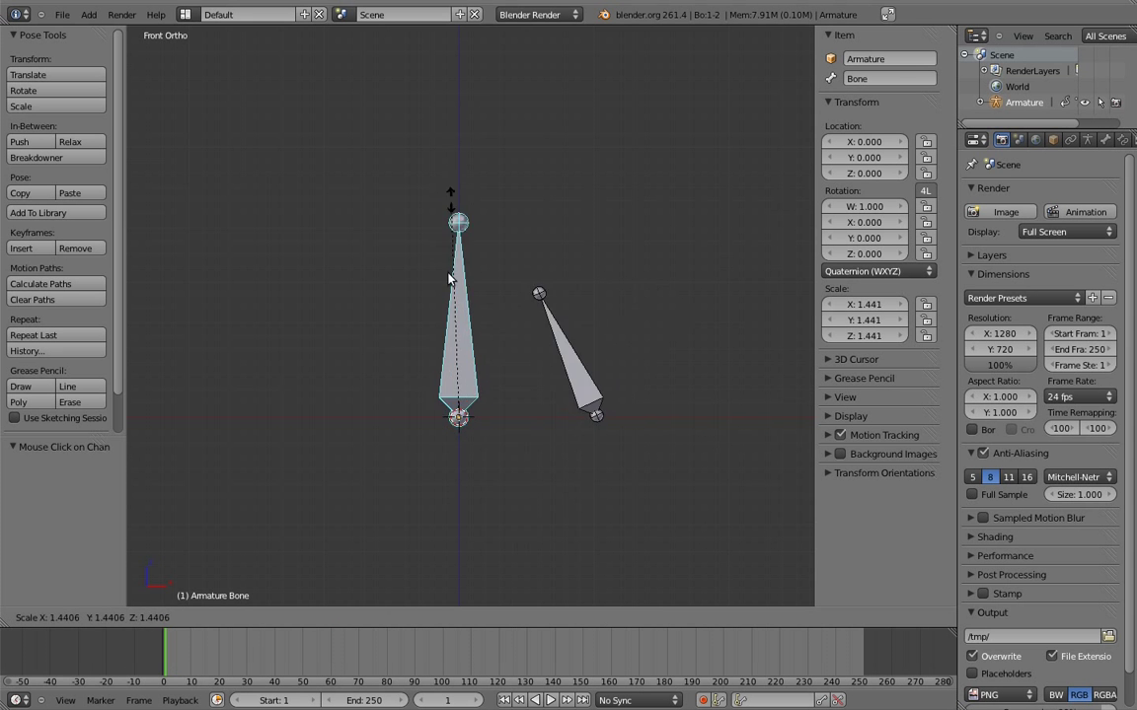
{"action": "key", "text": "Escape"}
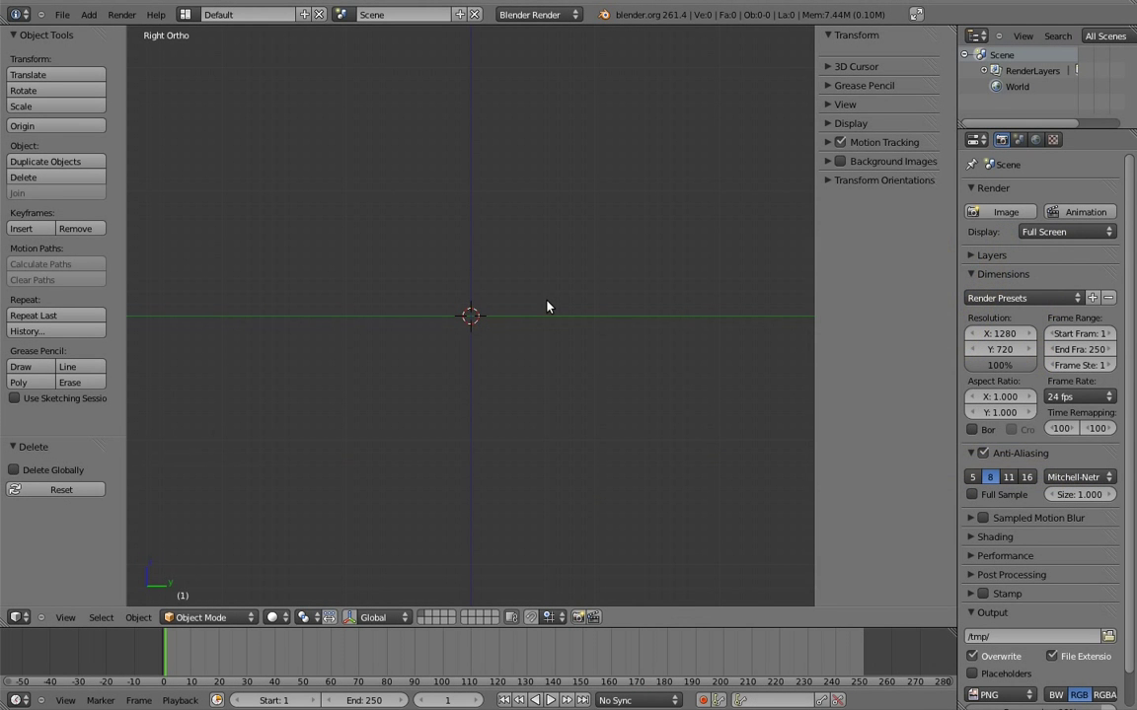
Add a single-bone armature and point its tail to the right in Edit Mode
{"action": "key", "text": "shift+a"}
{"action": "mouse_move", "coordinate": [512, 302]}
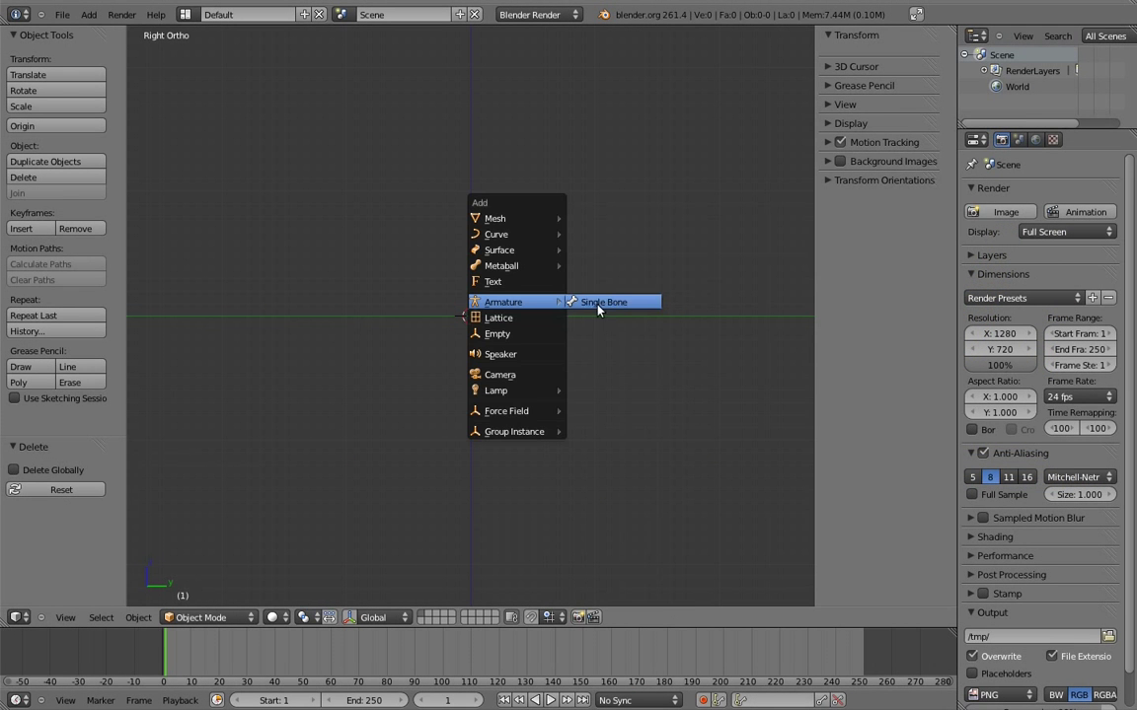
{"action": "left_click", "coordinate": [597, 306]}
{"action": "key", "text": "Tab"}
{"action": "key", "text": "g"}
{"action": "left_click", "coordinate": [641, 306]}
{"action": "middle_click_drag", "start_coordinate": [663, 293], "coordinate": [473, 294], "text": "shift"}
Extrude two more bones from the tail to form a horizontal three-bone chain
{"action": "key", "text": "e"}
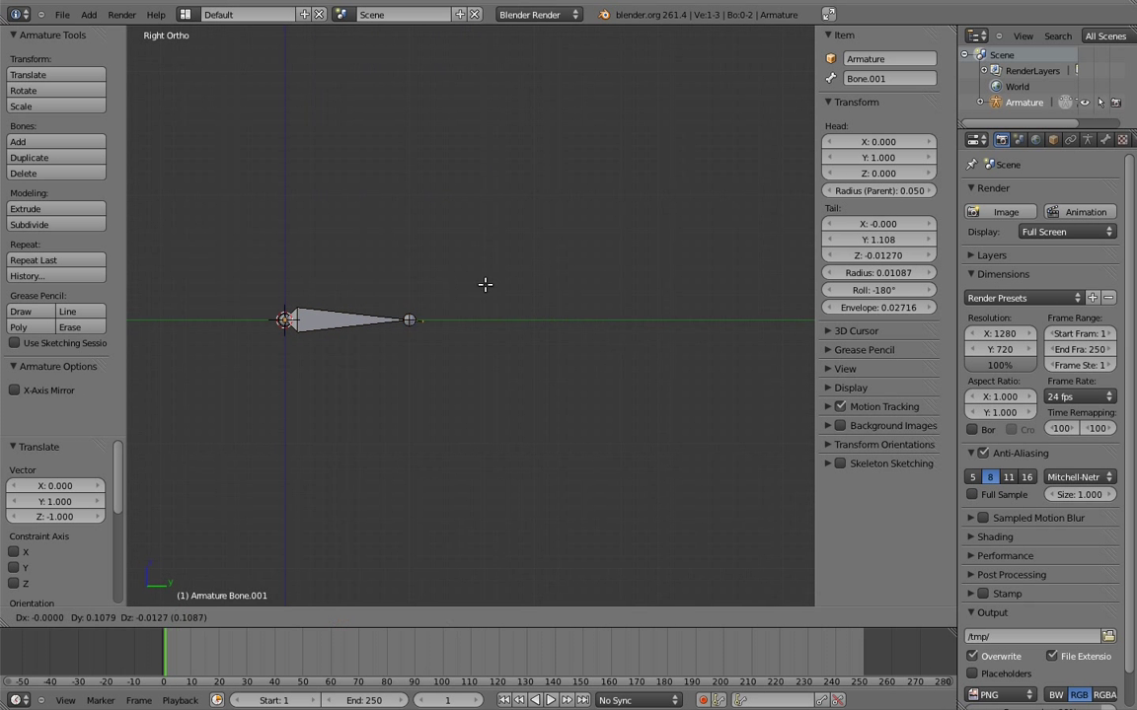
{"action": "left_click", "coordinate": [587, 267]}
{"action": "key", "text": "e"}
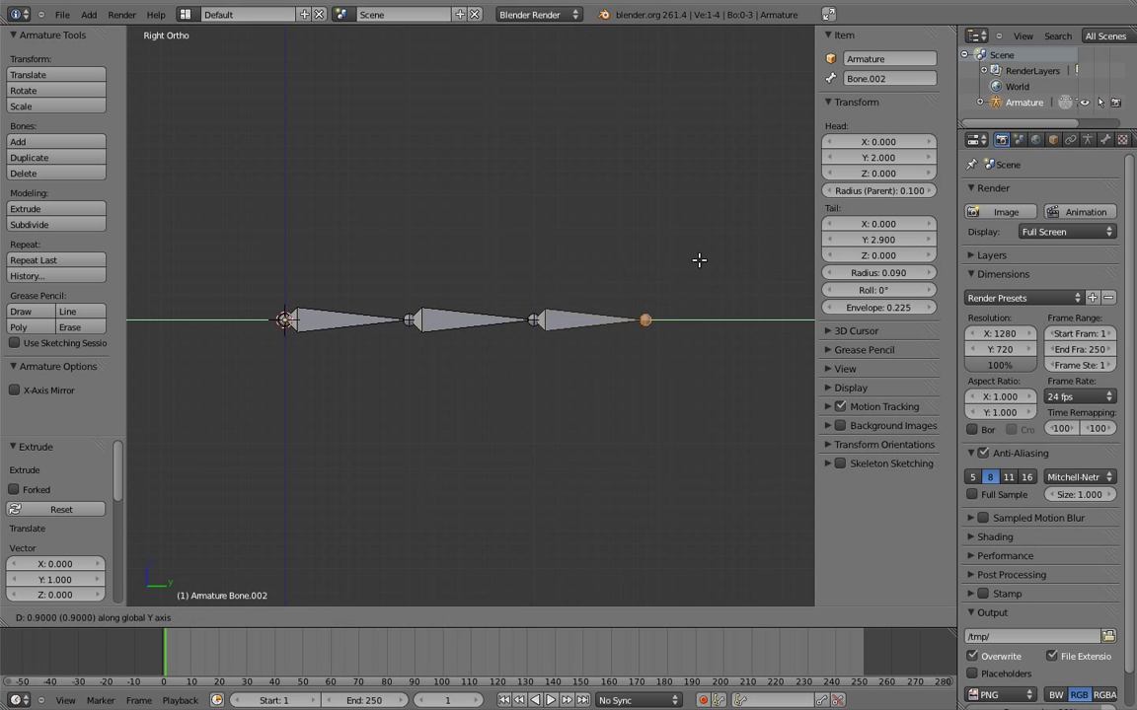
{"action": "left_click", "coordinate": [708, 259]}
Set the armature to display as Wire with bone axes shown
{"action": "left_click", "coordinate": [1053, 139]}
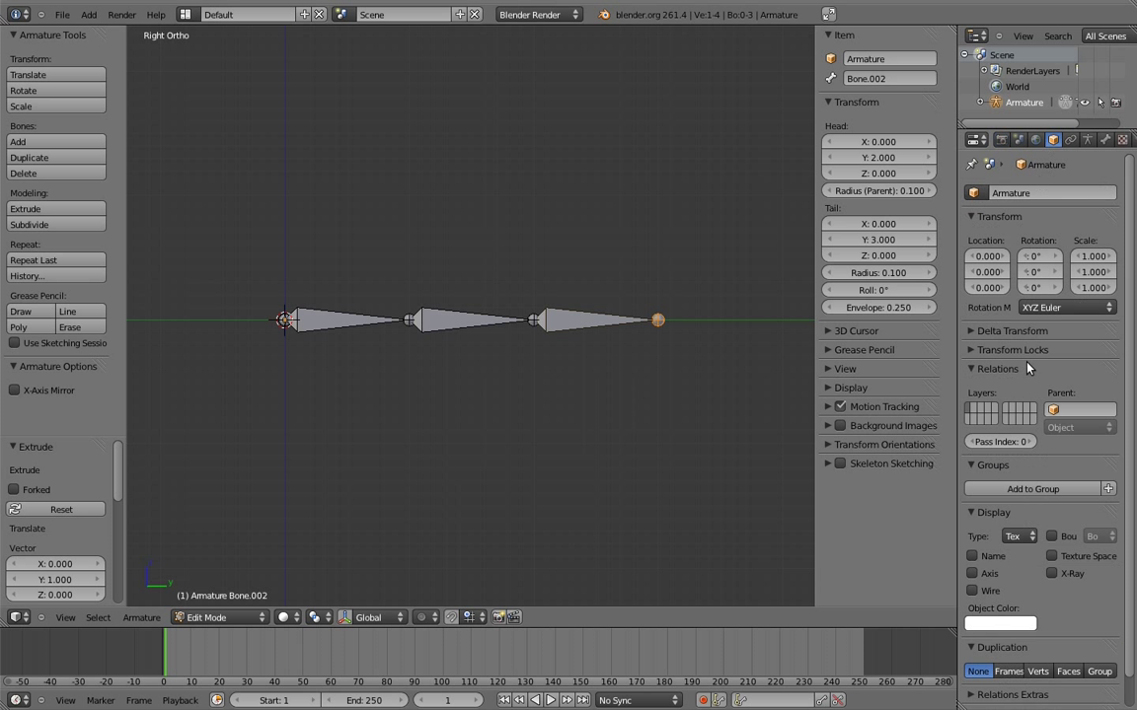
{"action": "left_click", "coordinate": [1021, 536]}
{"action": "left_click", "coordinate": [1016, 509]}
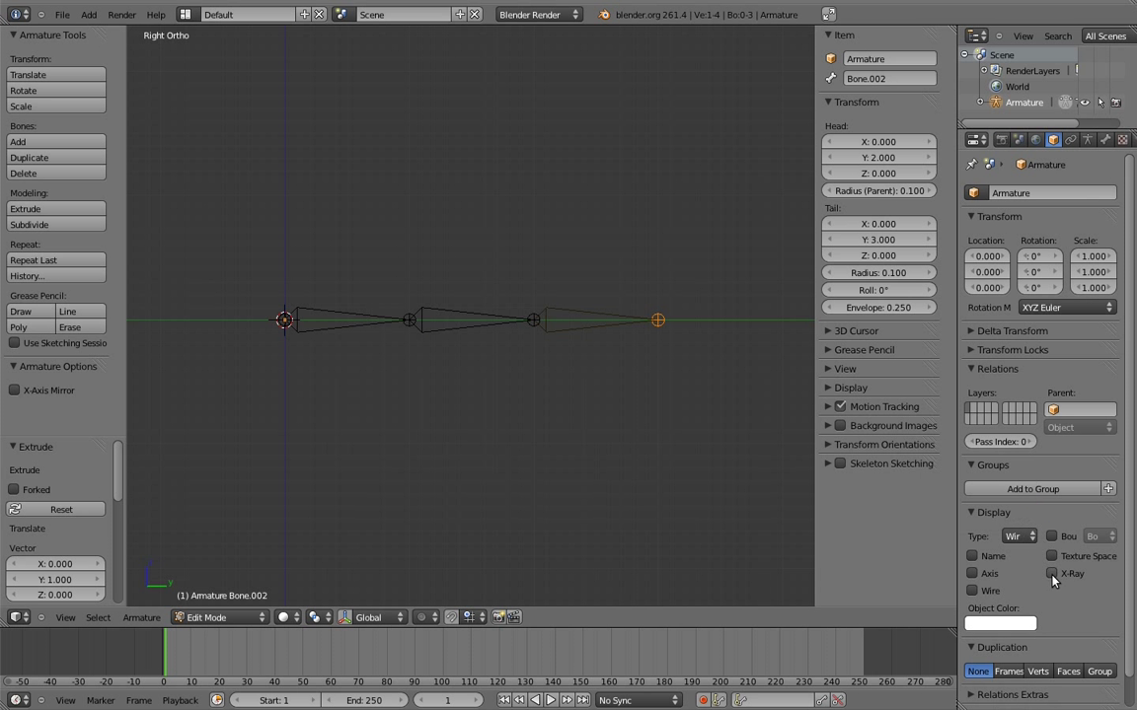
{"action": "left_click", "coordinate": [1086, 139]}
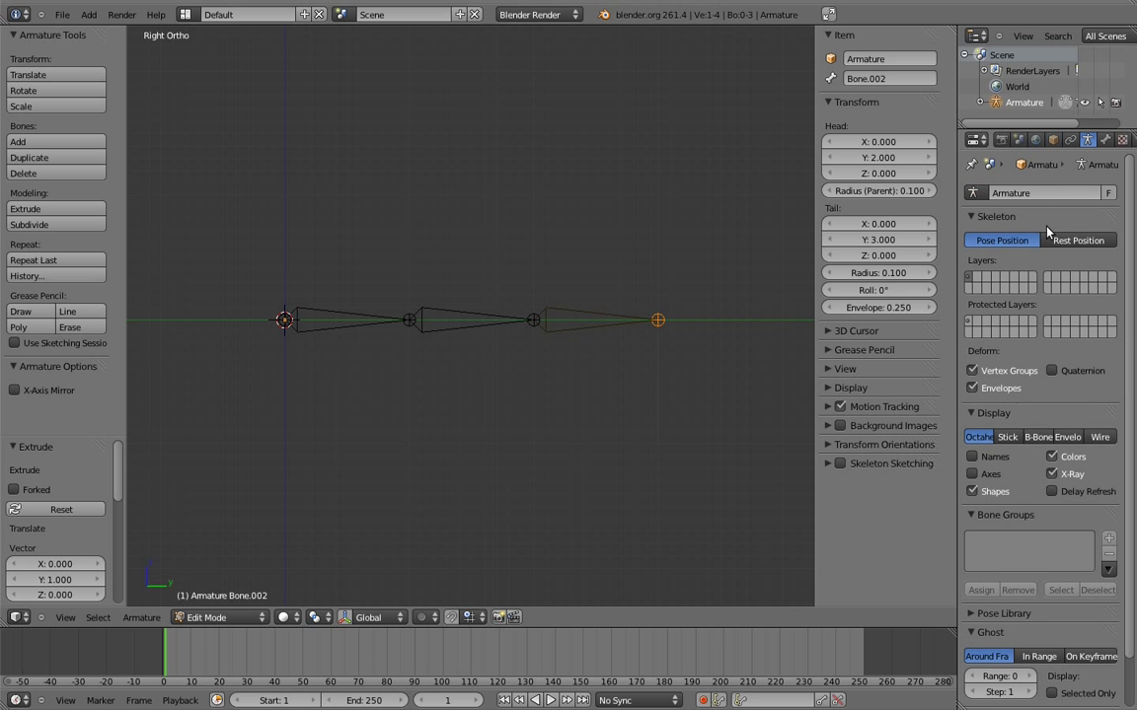
{"action": "left_click", "coordinate": [972, 473]}
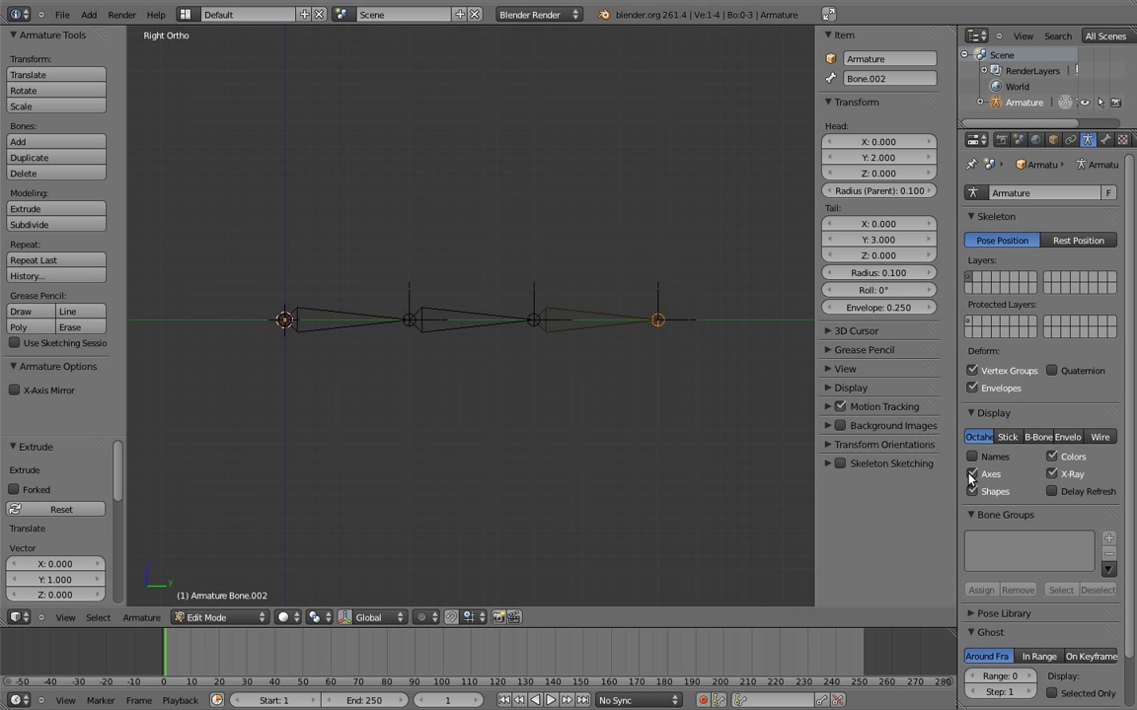
Rename the three bones digit.01, digit.02 and digit.03
{"action": "right_click", "coordinate": [364, 314]}
{"action": "left_click", "coordinate": [861, 79]}
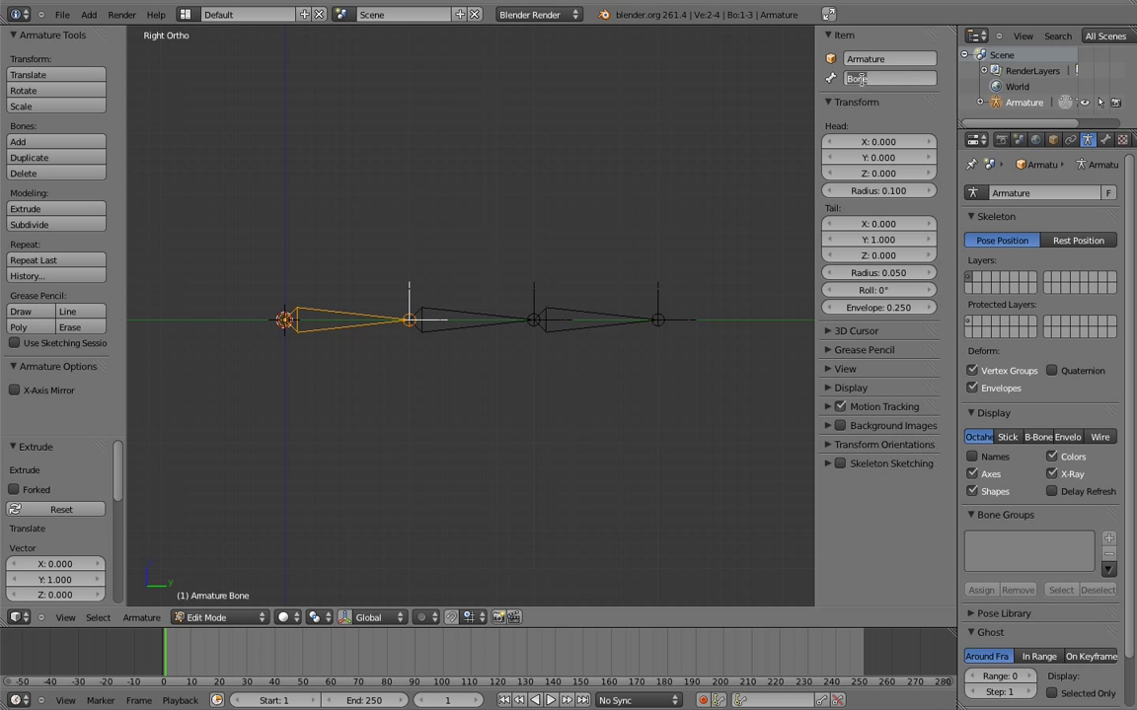
{"action": "type", "text": "dig.01"}
{"action": "key", "text": "Return"}
{"action": "right_click", "coordinate": [459, 313]}
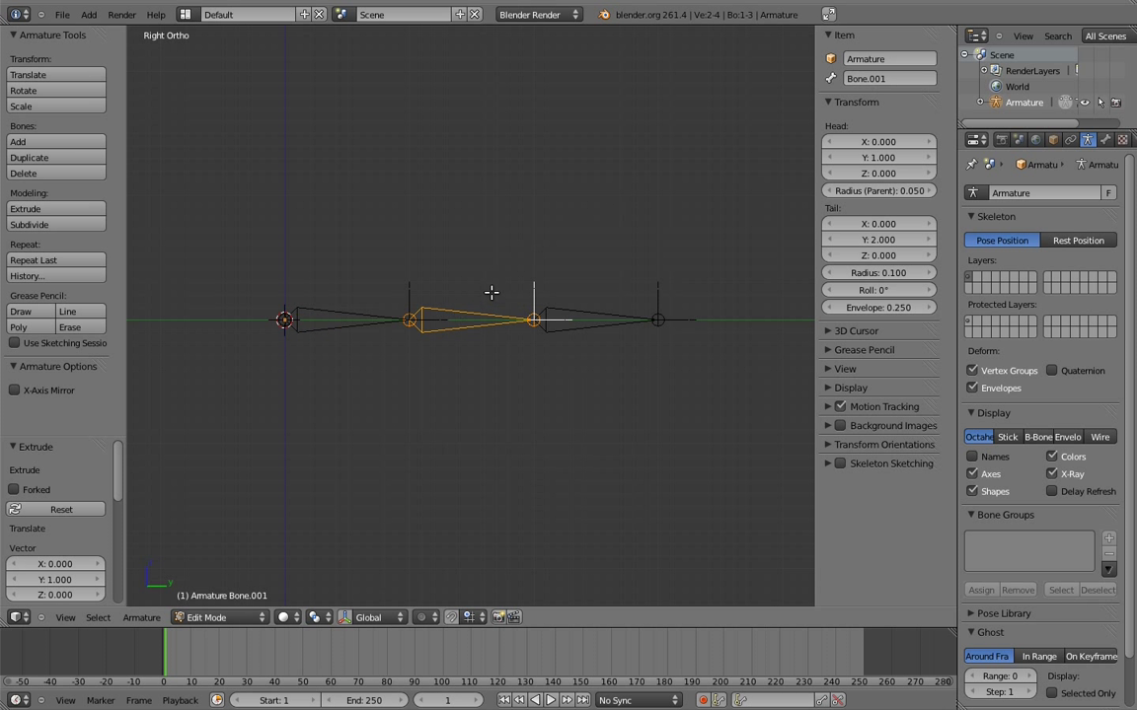
{"action": "left_click", "coordinate": [874, 82]}
{"action": "type", "text": "digit.02"}
{"action": "key", "text": "Return"}
{"action": "right_click", "coordinate": [592, 318]}
{"action": "left_click", "coordinate": [852, 79]}
{"action": "type", "text": "digit.03"}
{"action": "key", "text": "Return"}
{"action": "mouse_move", "coordinate": [687, 252]}
{"action": "middle_mouse_down"}
{"action": "mouse_move", "coordinate": [596, 323]}
{"action": "mouse_move", "coordinate": [520, 306]}
{"action": "mouse_move", "coordinate": [586, 391]}
{"action": "mouse_move", "coordinate": [449, 210]}
{"action": "mouse_move", "coordinate": [429, 216]}
{"action": "middle_mouse_up"}
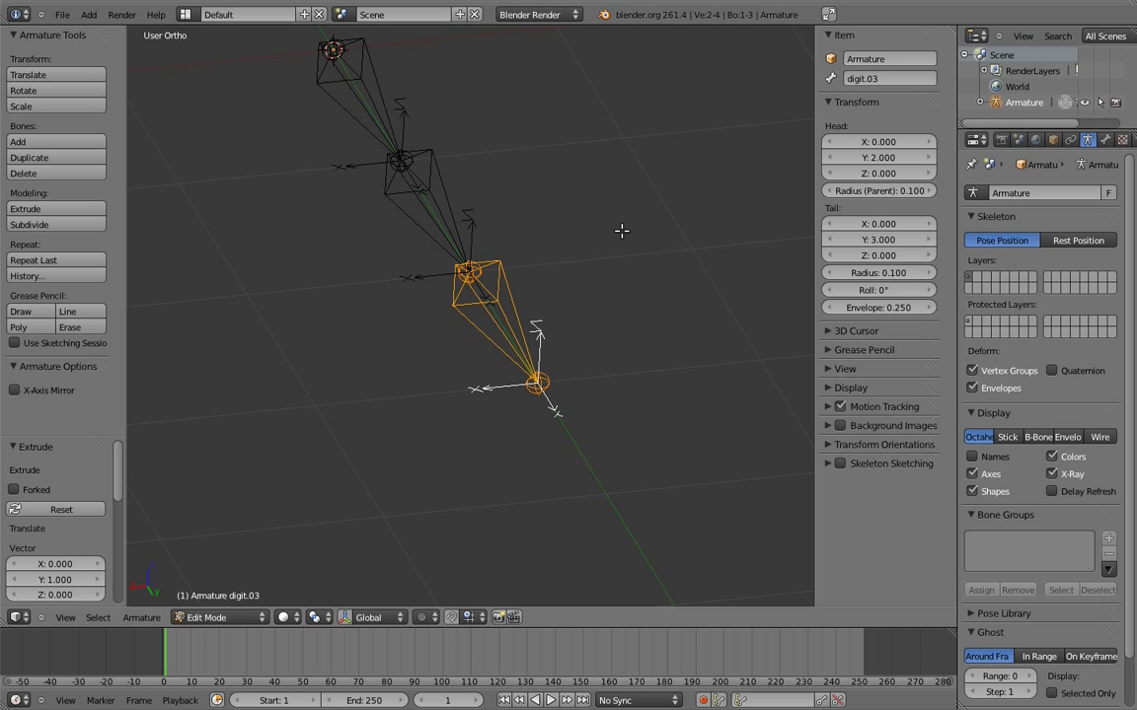
From the right side view, test-bend digit.03 in Pose Mode, then clear the rotation
{"action": "key", "text": "KP_3"}
{"action": "key", "text": "Tab"}
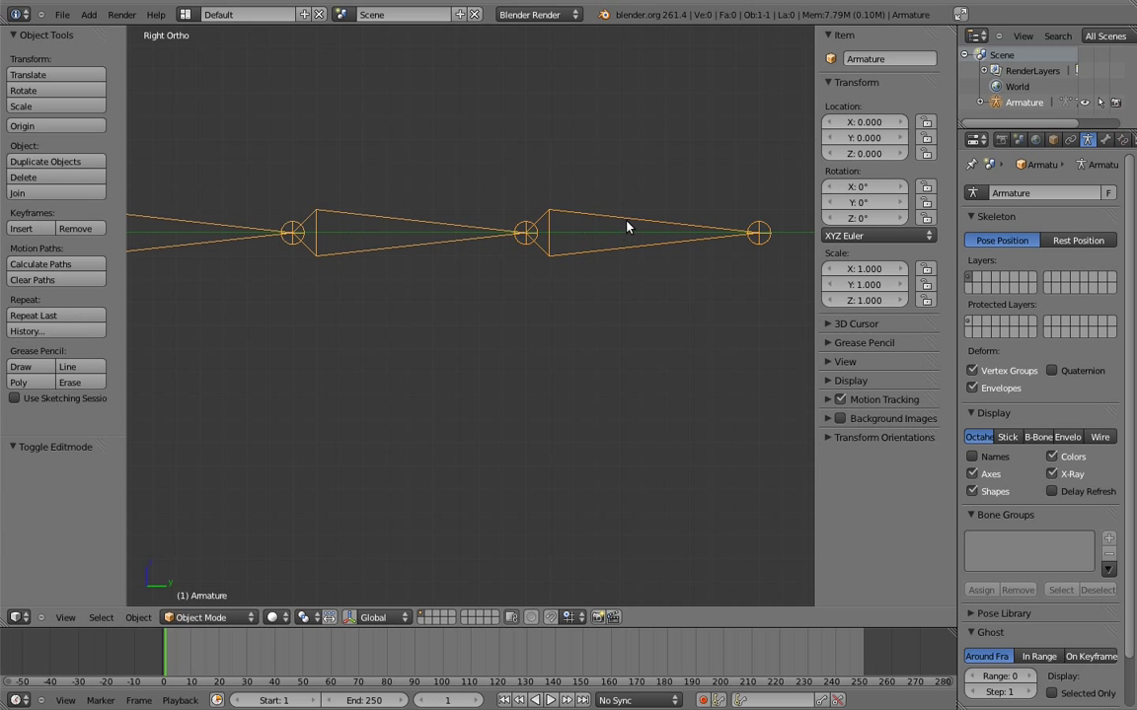
{"action": "key", "text": "ctrl+Tab"}
{"action": "key", "text": "r"}
{"action": "left_click", "coordinate": [654, 358]}
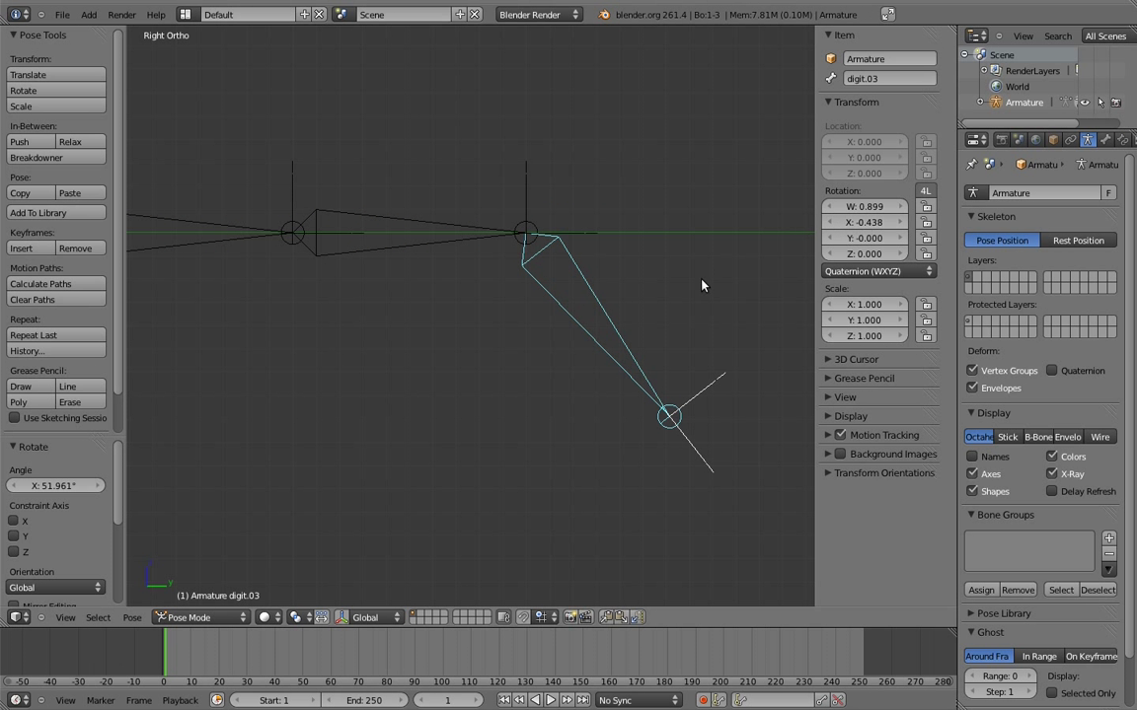
{"action": "key", "text": "alt+r"}
In Edit Mode, roll all bones by 180° and return to Pose Mode
{"action": "key", "text": "Tab"}
{"action": "mouse_move", "coordinate": [675, 363]}
{"action": "middle_mouse_down"}
{"action": "mouse_move", "coordinate": [702, 233]}
{"action": "mouse_move", "coordinate": [599, 281]}
{"action": "middle_mouse_up"}
{"action": "key", "text": "a"}
{"action": "key", "text": "a"}
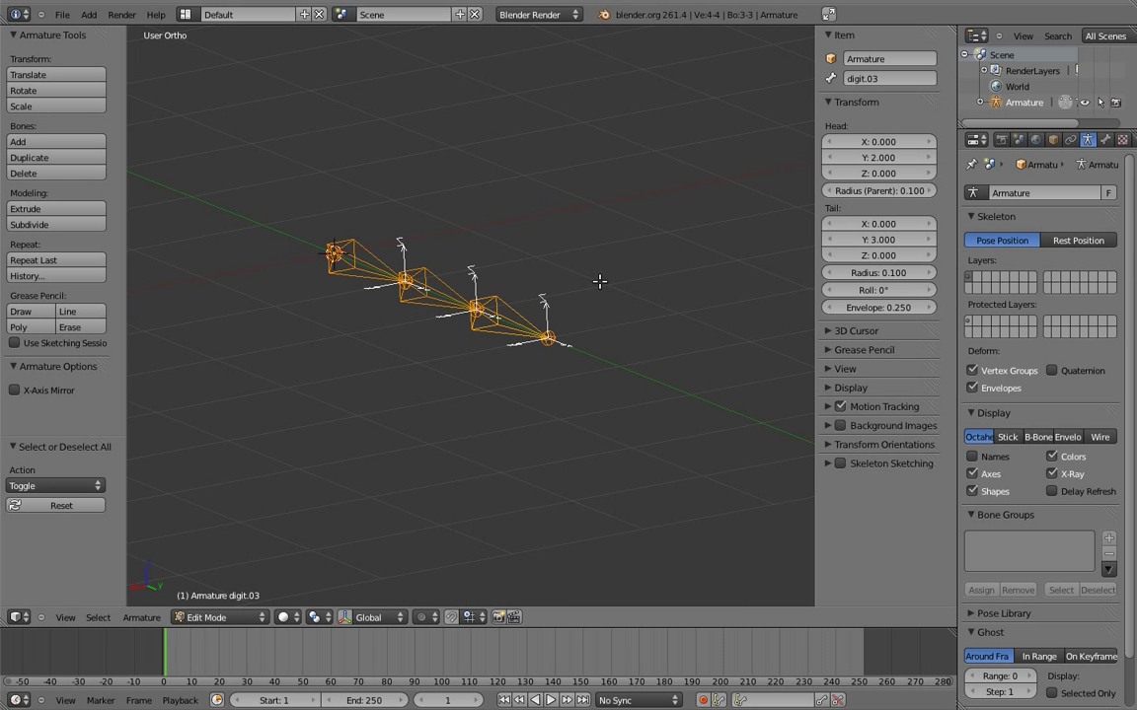
{"action": "key", "text": "ctrl+r"}
{"action": "type", "text": "180"}
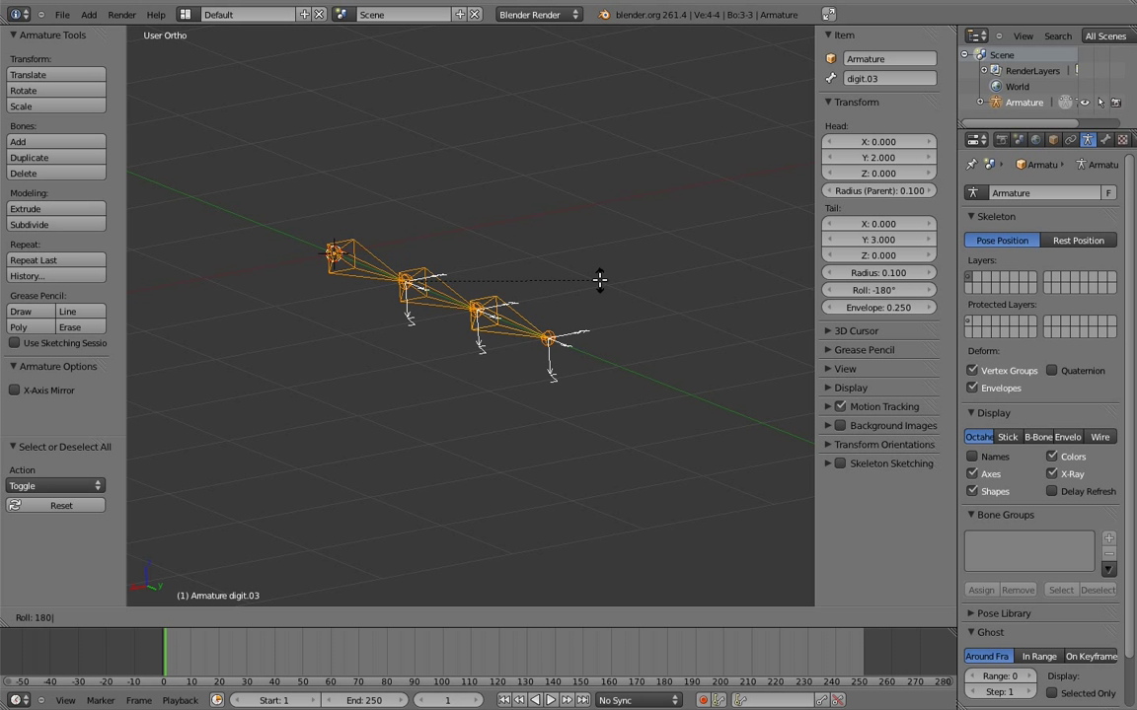
{"action": "key", "text": "Return"}
{"action": "key", "text": "ctrl+Tab"}
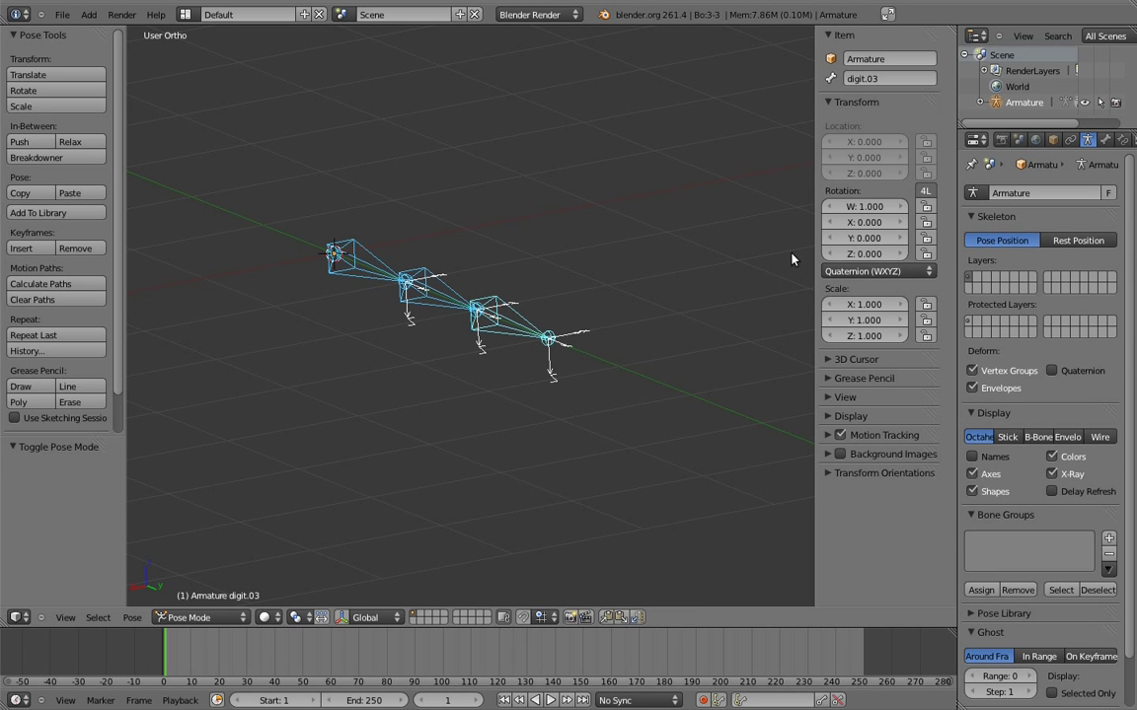
Set Rotation Mode to YZX Euler for digit.03, then digit.02, then digit.01
{"action": "left_click", "coordinate": [873, 272]}
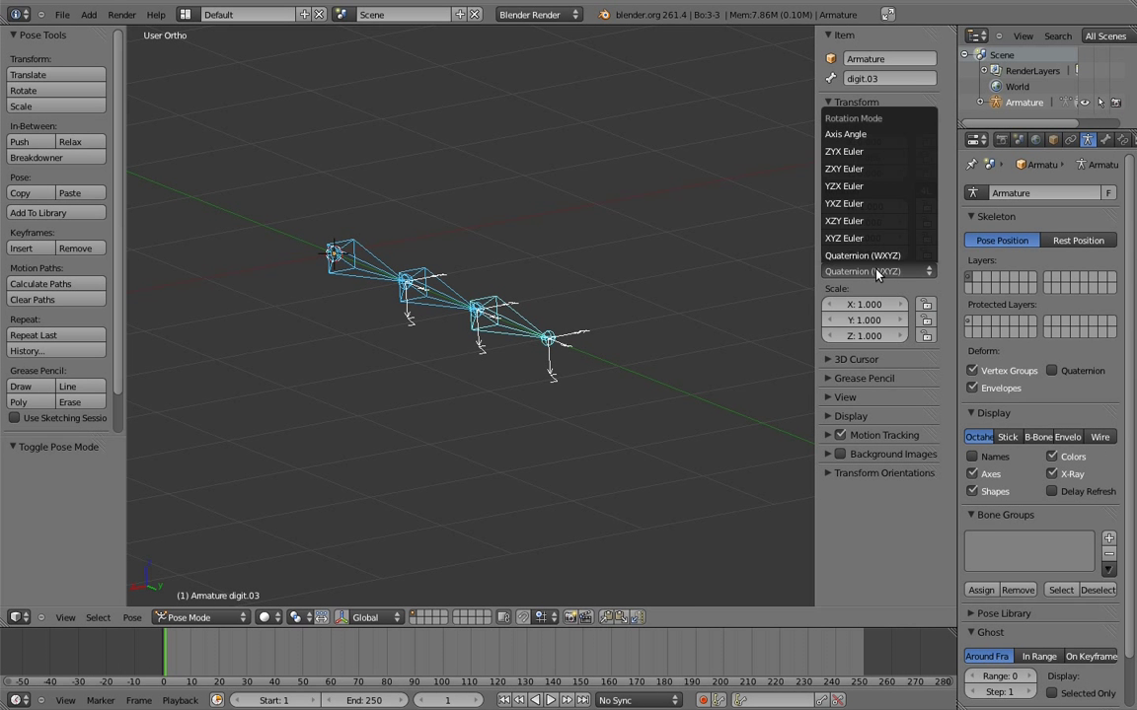
{"action": "left_click", "coordinate": [846, 189]}
{"action": "right_click", "coordinate": [410, 261]}
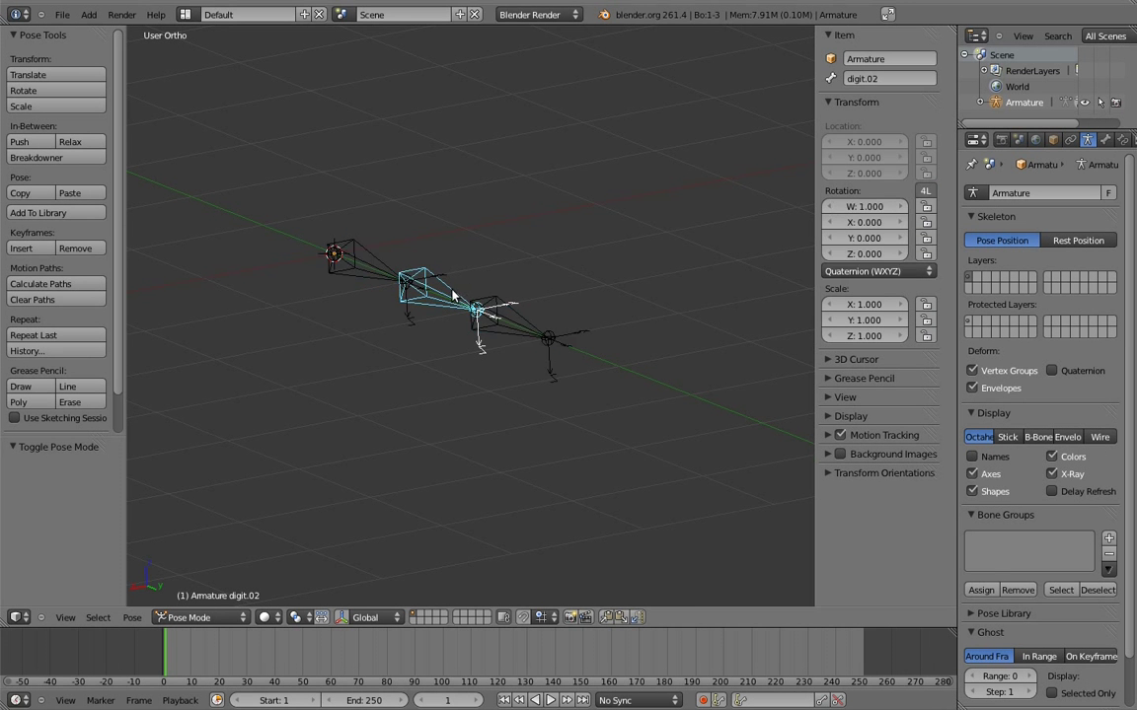
{"action": "left_click", "coordinate": [869, 271]}
{"action": "left_click", "coordinate": [854, 188]}
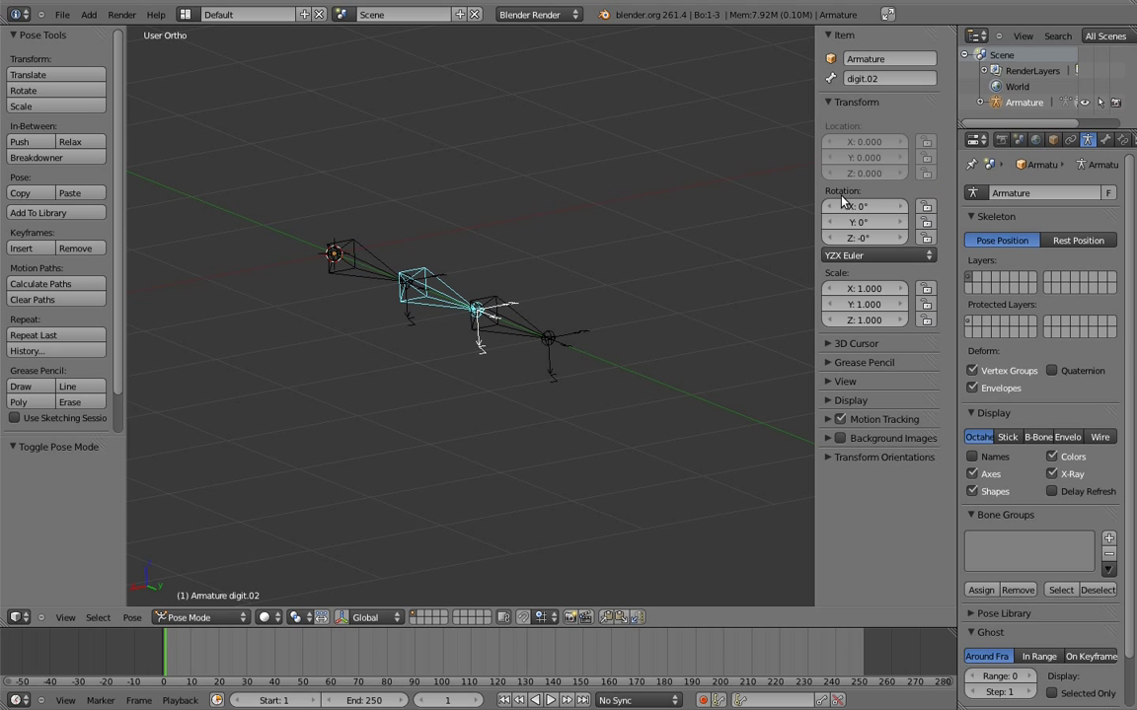
{"action": "right_click", "coordinate": [338, 254]}
{"action": "left_click", "coordinate": [869, 271]}
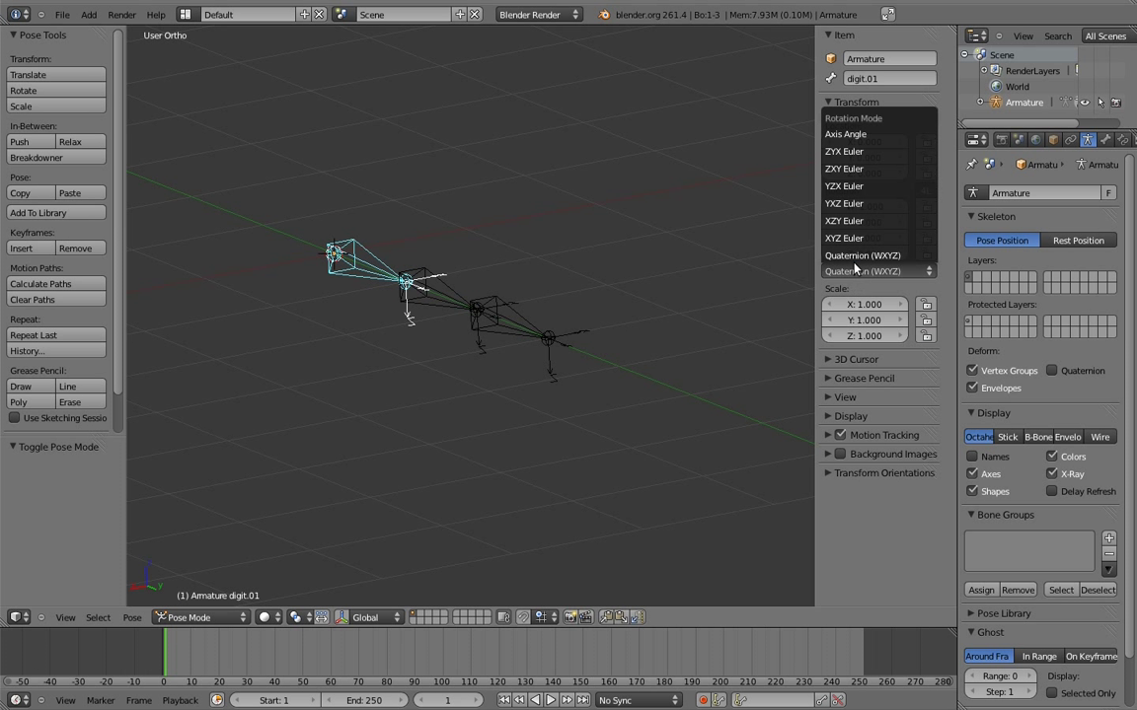
{"action": "left_click", "coordinate": [851, 188]}
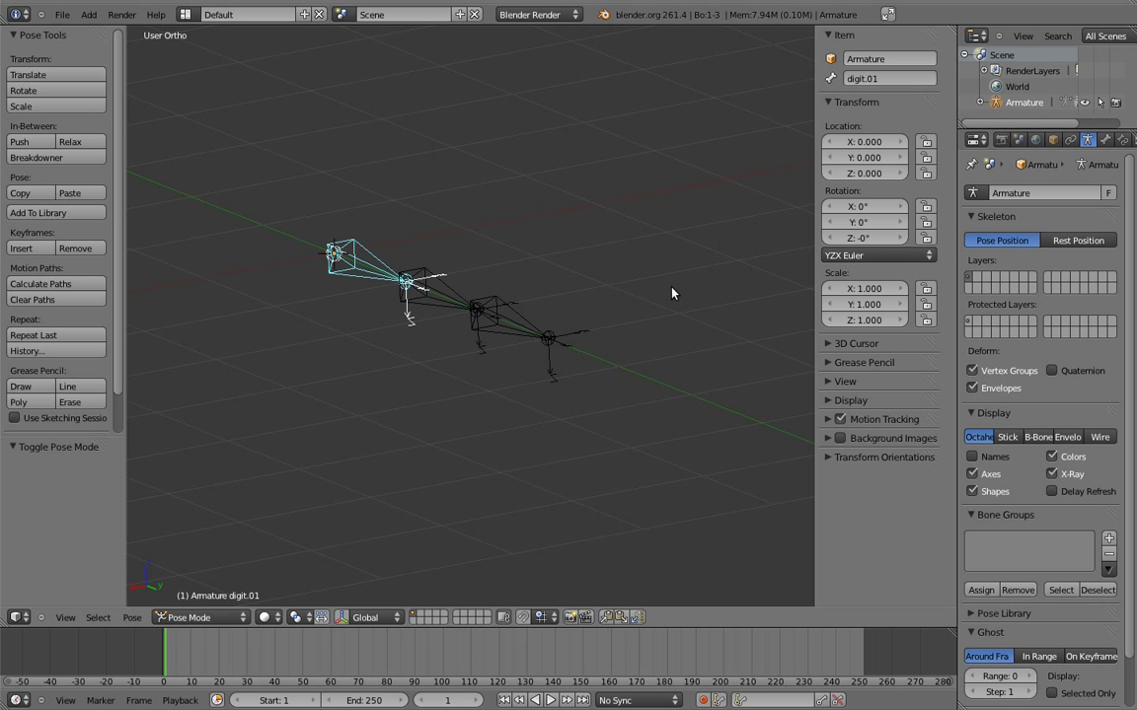
Duplicate digit.01 and move the copy 0.6 straight up along Z
{"action": "key", "text": "KP_3"}
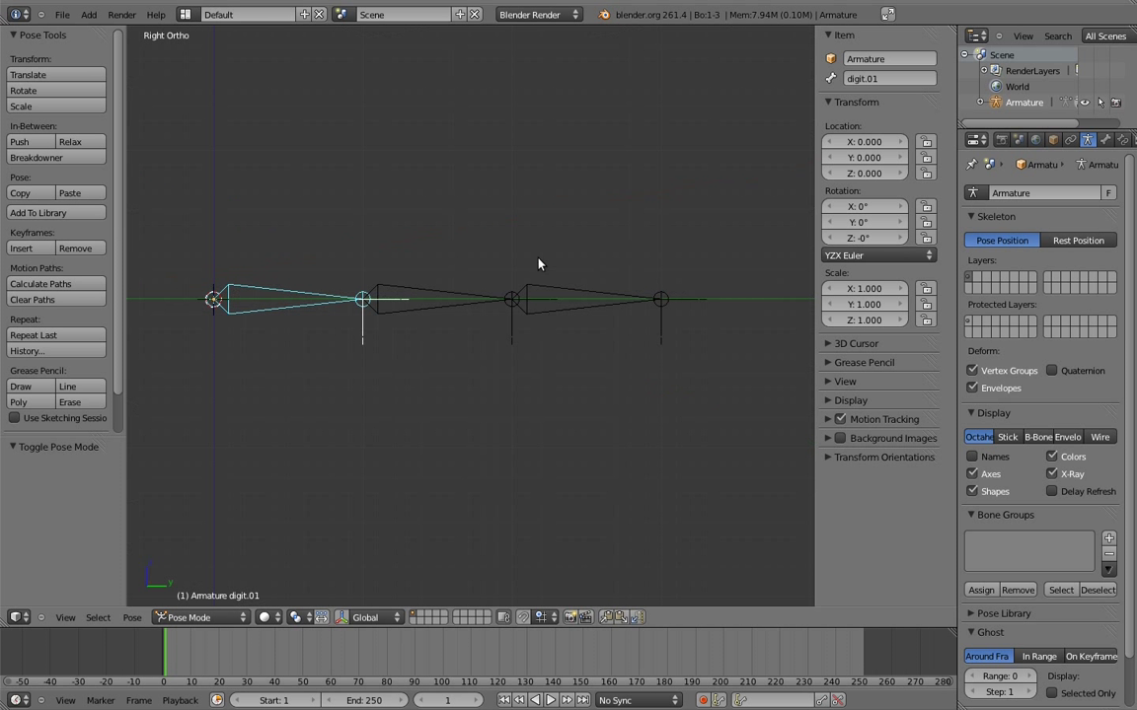
{"action": "scroll", "coordinate": [483, 259], "scroll_direction": "up", "scroll_amount": 1}
{"action": "key", "text": "Tab"}
{"action": "key", "text": "shift+d"}
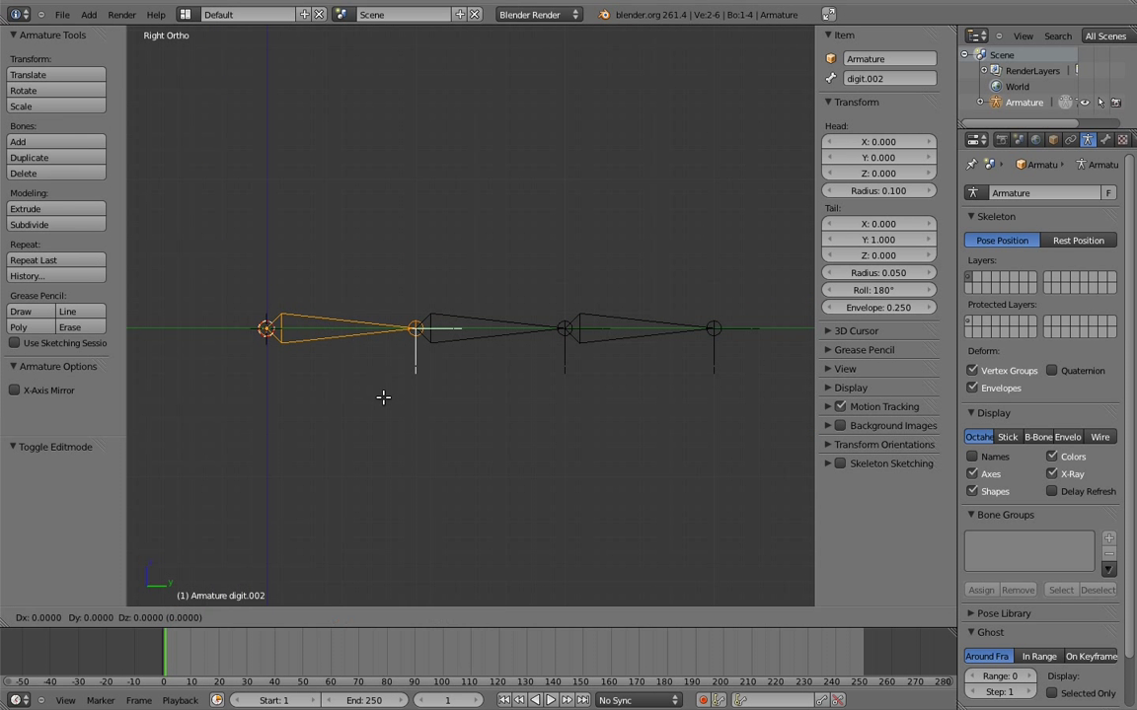
{"action": "key", "text": "z"}
{"action": "left_click", "coordinate": [388, 305]}
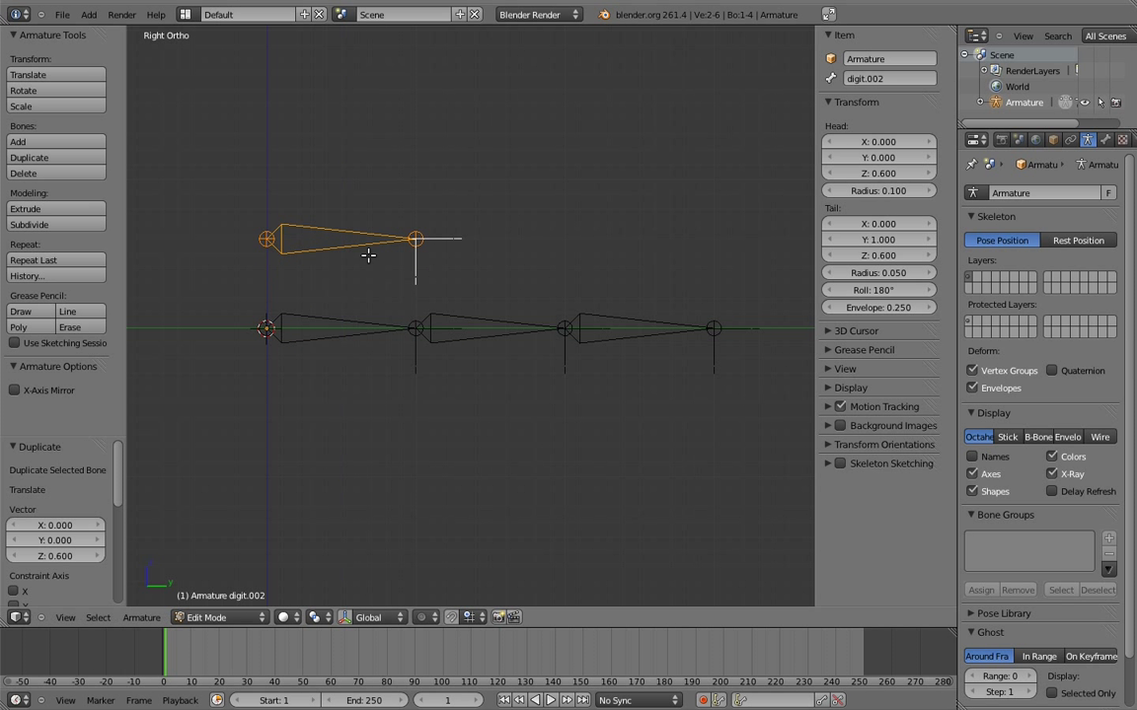
Name the copied bone 'control' and return to Pose Mode
{"action": "left_click", "coordinate": [875, 81]}
{"action": "type", "text": "control"}
{"action": "key", "text": "Return"}
{"action": "key", "text": "ctrl+Tab"}
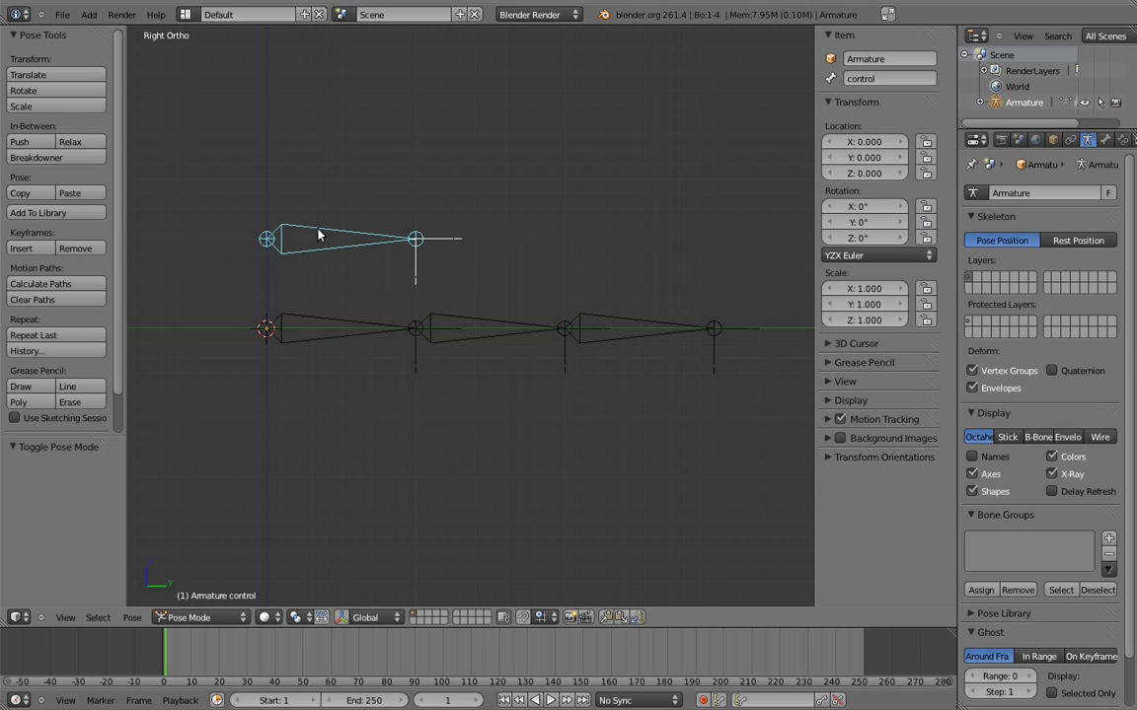
Add a Copy Rotation constraint on digit.01 targeting the control bone
{"action": "right_click", "coordinate": [322, 322], "text": "shift"}
{"action": "key", "text": "shift+ctrl+c"}
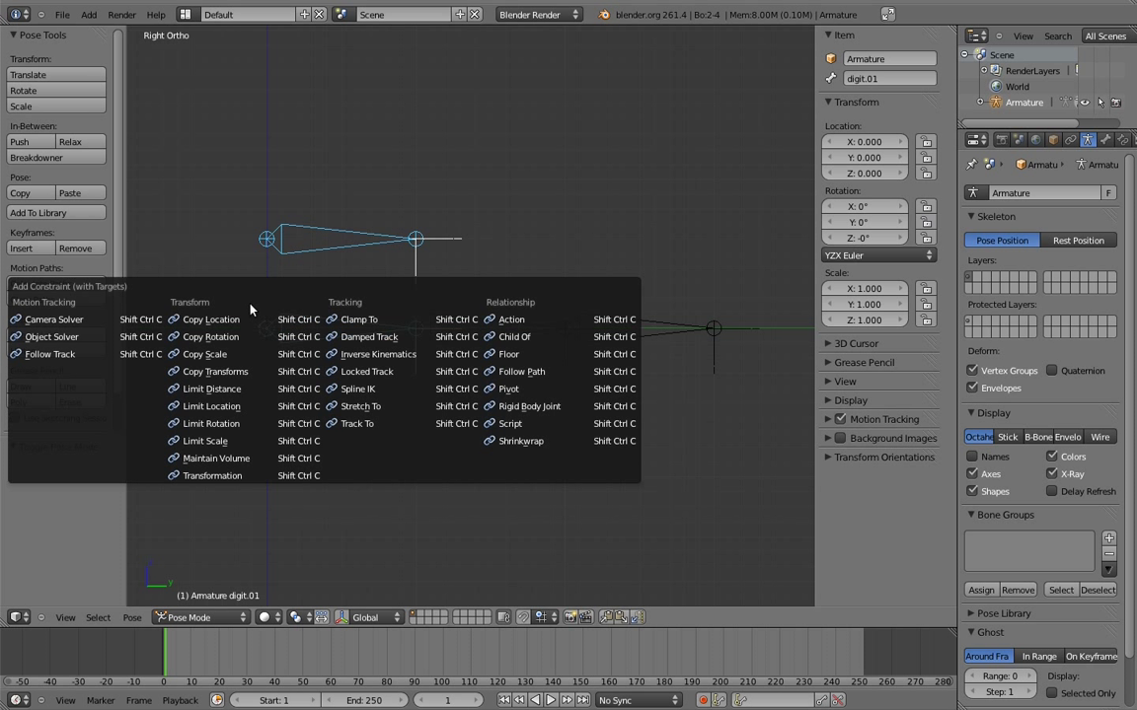
{"action": "left_click", "coordinate": [235, 341]}
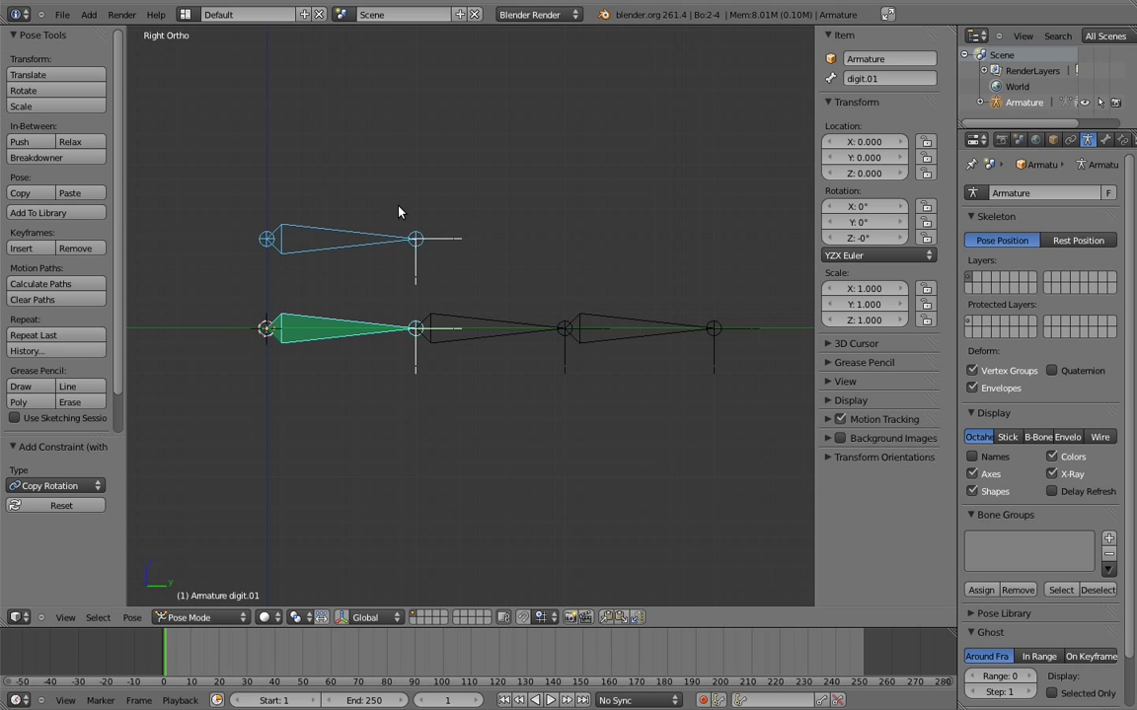
Test a trackball rotation of the control bone, then cancel it
{"action": "right_click", "coordinate": [402, 238]}
{"action": "key", "text": "r"}
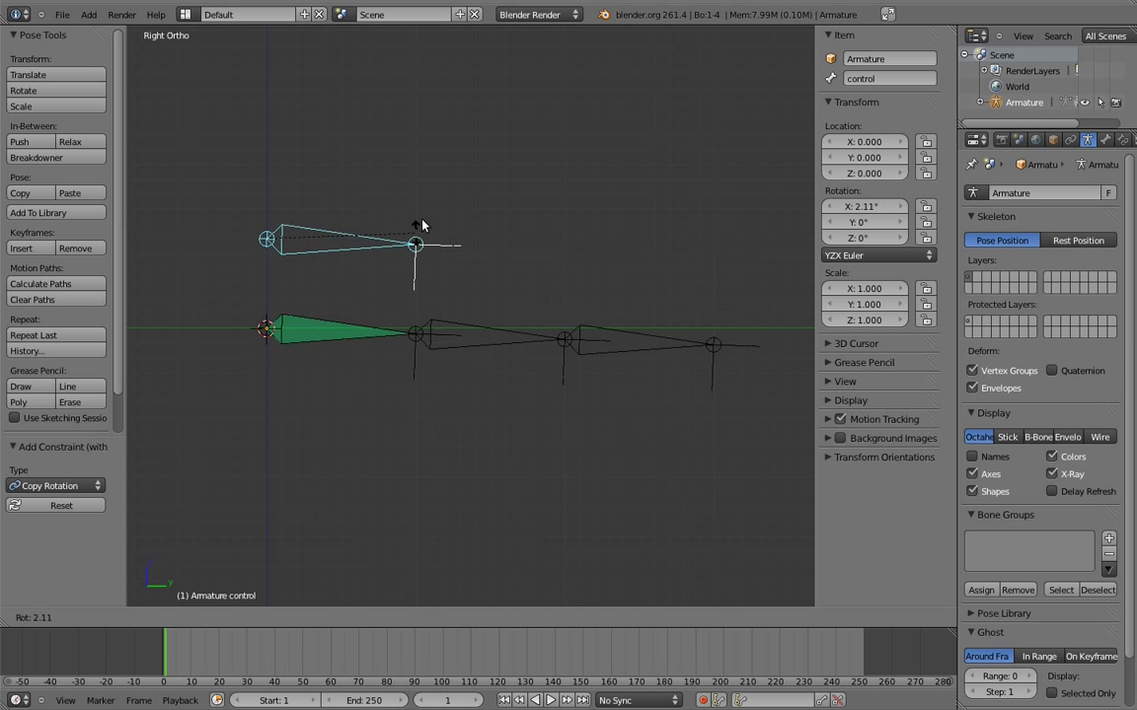
{"action": "key", "text": "r"}
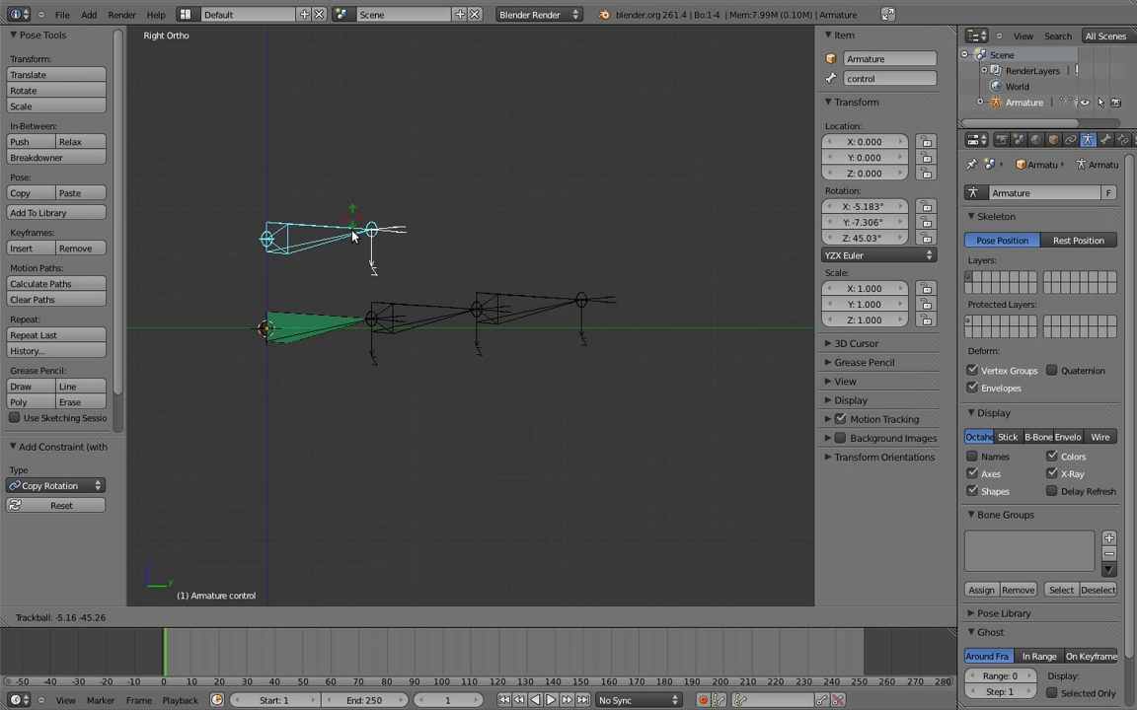
{"action": "key", "text": "Escape"}
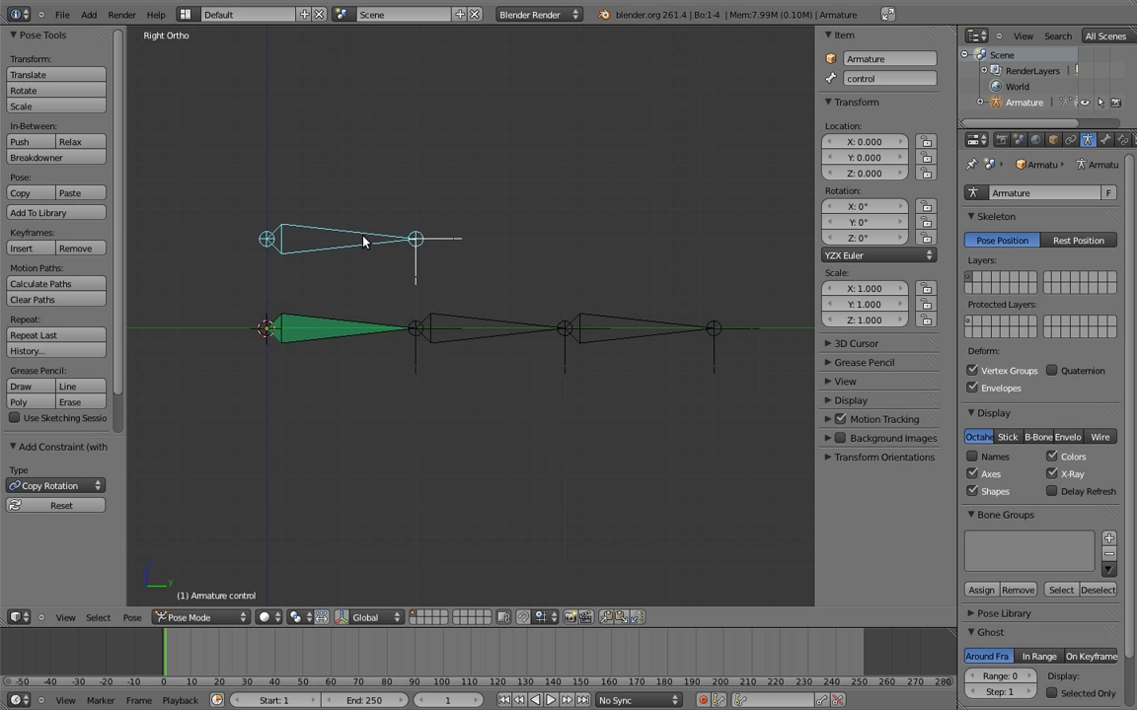
Lock the control bone's scale axes, then try a scale and cancel it
{"action": "left_click_drag", "start_coordinate": [924, 288], "coordinate": [925, 320]}
{"action": "key", "text": "s"}
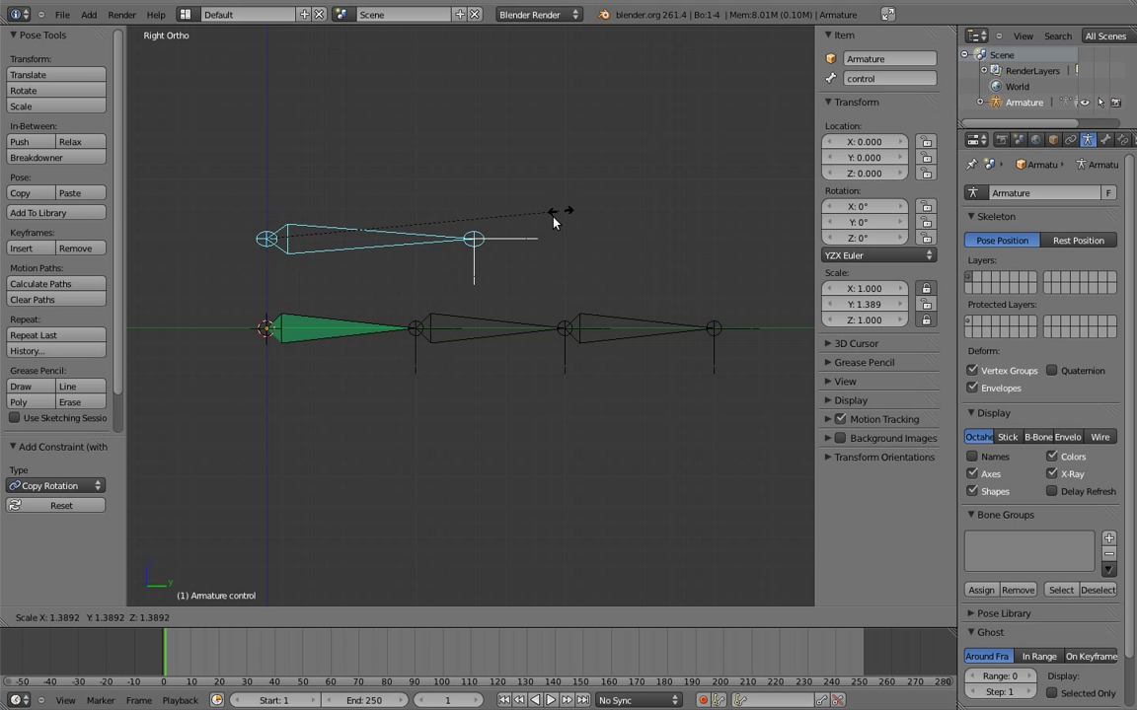
{"action": "right_click", "coordinate": [518, 240]}
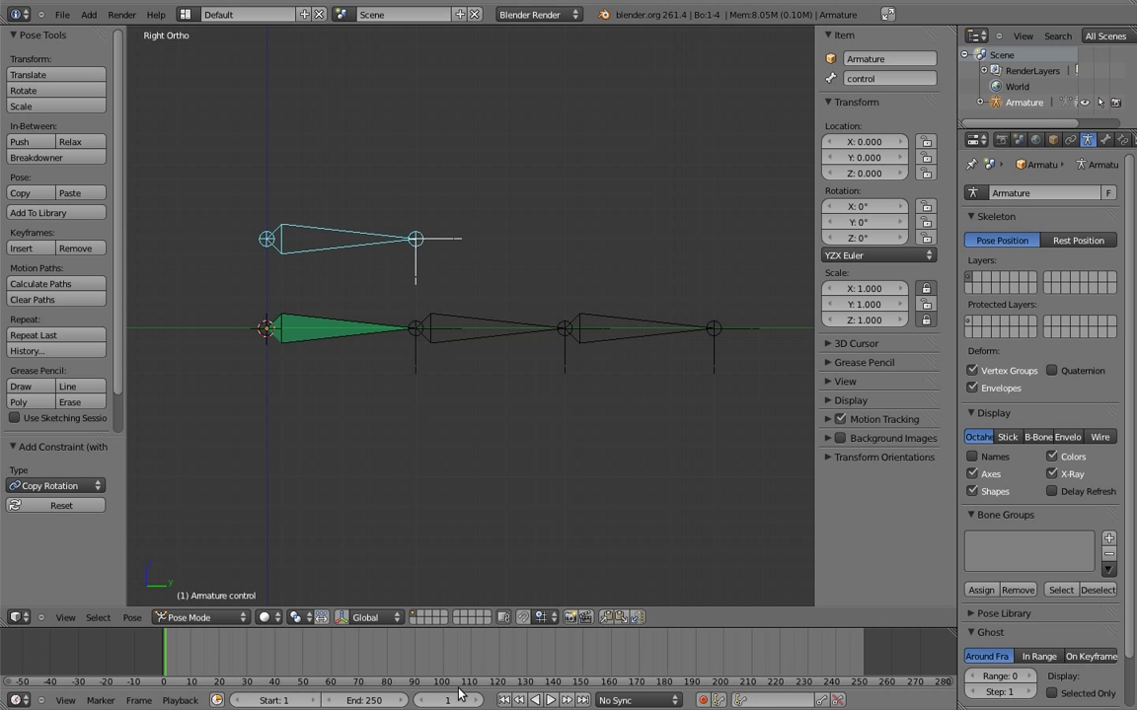
Keyframe the straight rotation of digit.02 and digit.03 at frame 1
{"action": "left_click", "coordinate": [492, 325]}
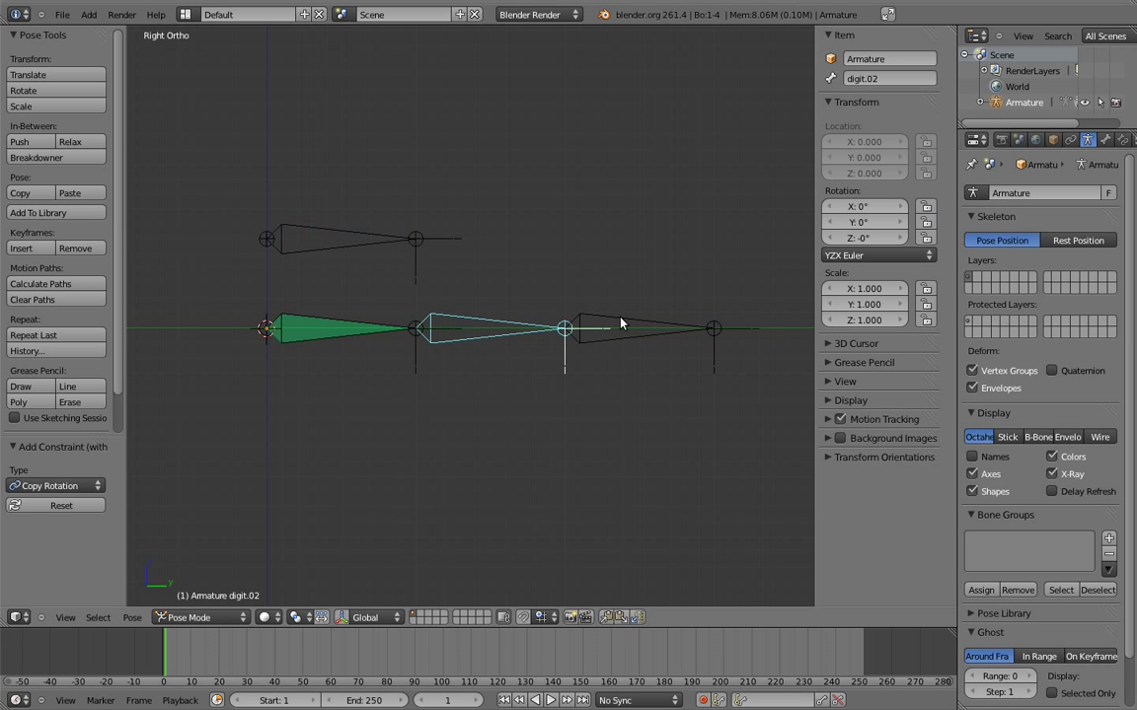
{"action": "left_click", "coordinate": [590, 323], "text": "shift"}
{"action": "key", "text": "i"}
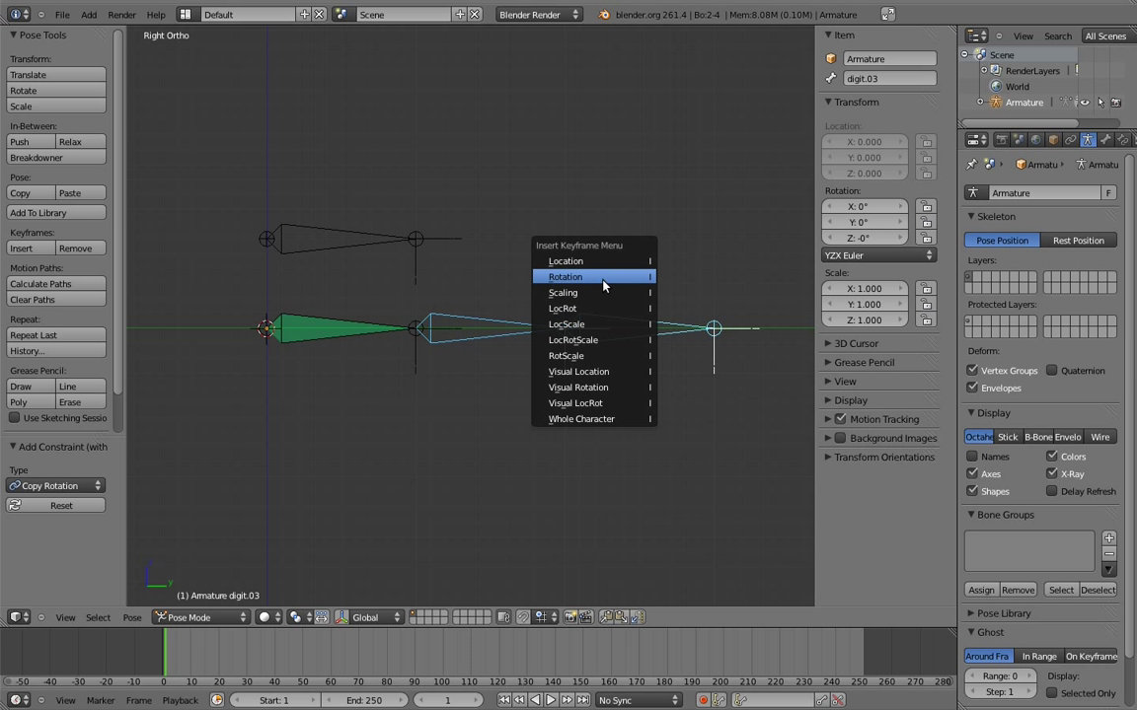
{"action": "left_click", "coordinate": [642, 276]}
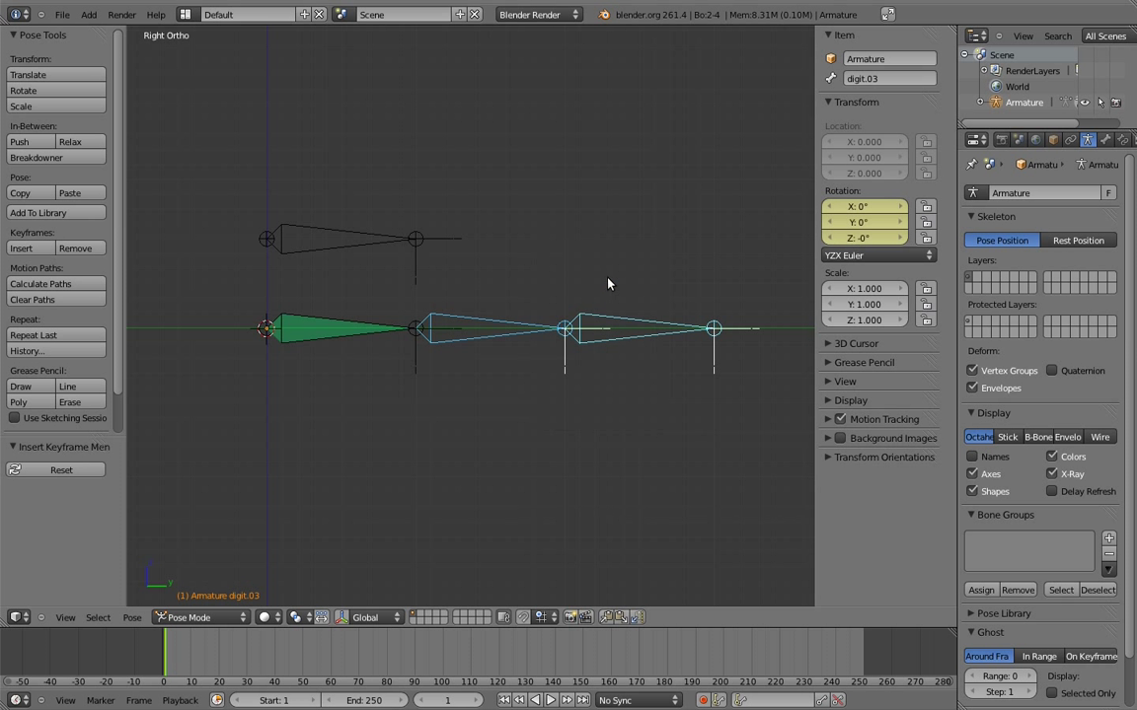
At frame 11, bend digit.02 and digit.03 into a curl
{"action": "left_click", "coordinate": [452, 700]}
{"action": "type", "text": "11"}
{"action": "key", "text": "Return"}
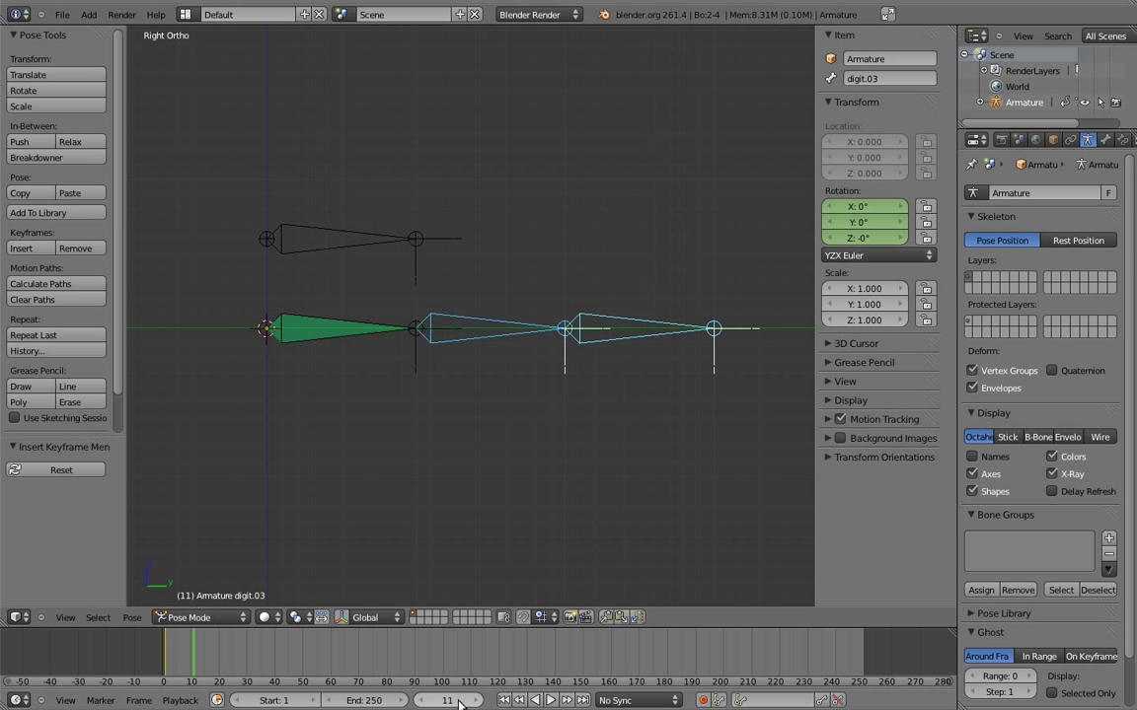
{"action": "right_click", "coordinate": [525, 326]}
{"action": "key", "text": "r"}
{"action": "left_click", "coordinate": [344, 430]}
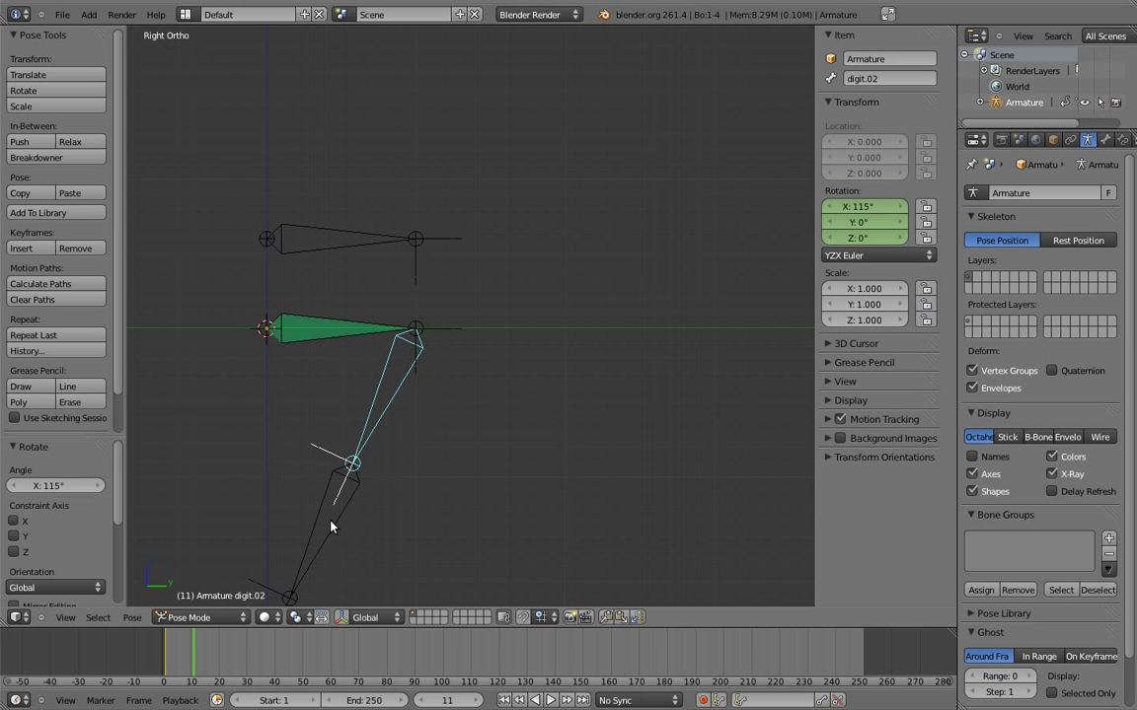
{"action": "right_click", "coordinate": [321, 548]}
{"action": "key", "text": "r"}
{"action": "left_click", "coordinate": [248, 311]}
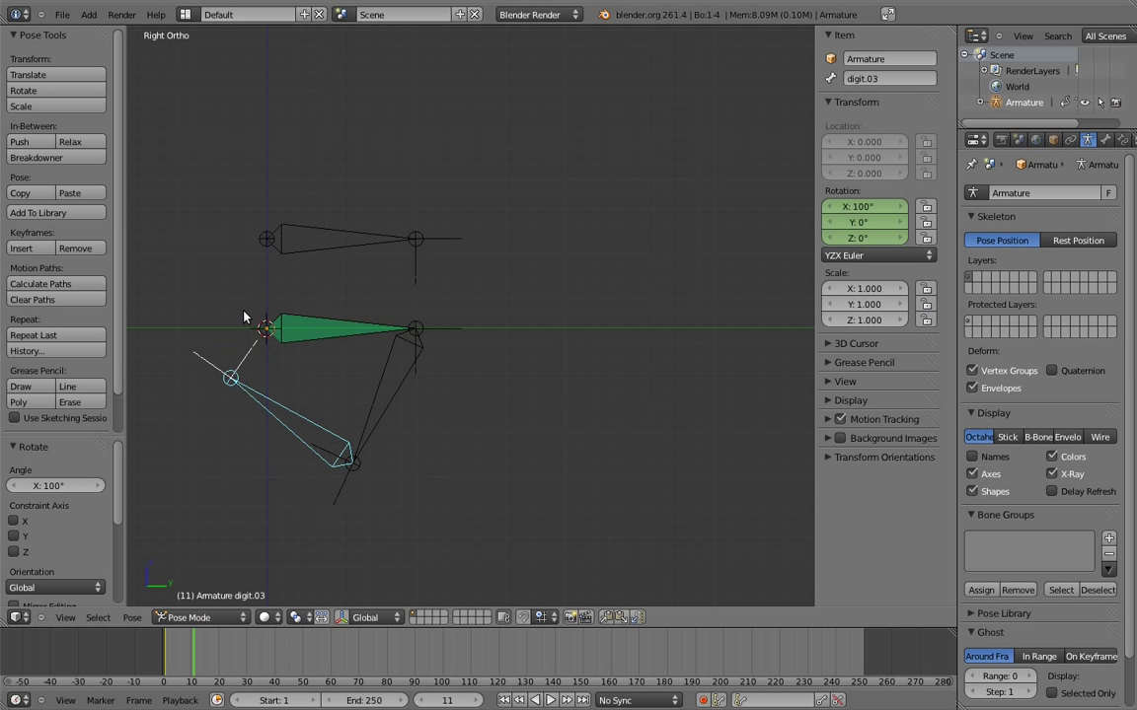
Keyframe both bent rotations and scrub back to frame 1 to check
{"action": "right_click", "coordinate": [392, 403], "text": "shift"}
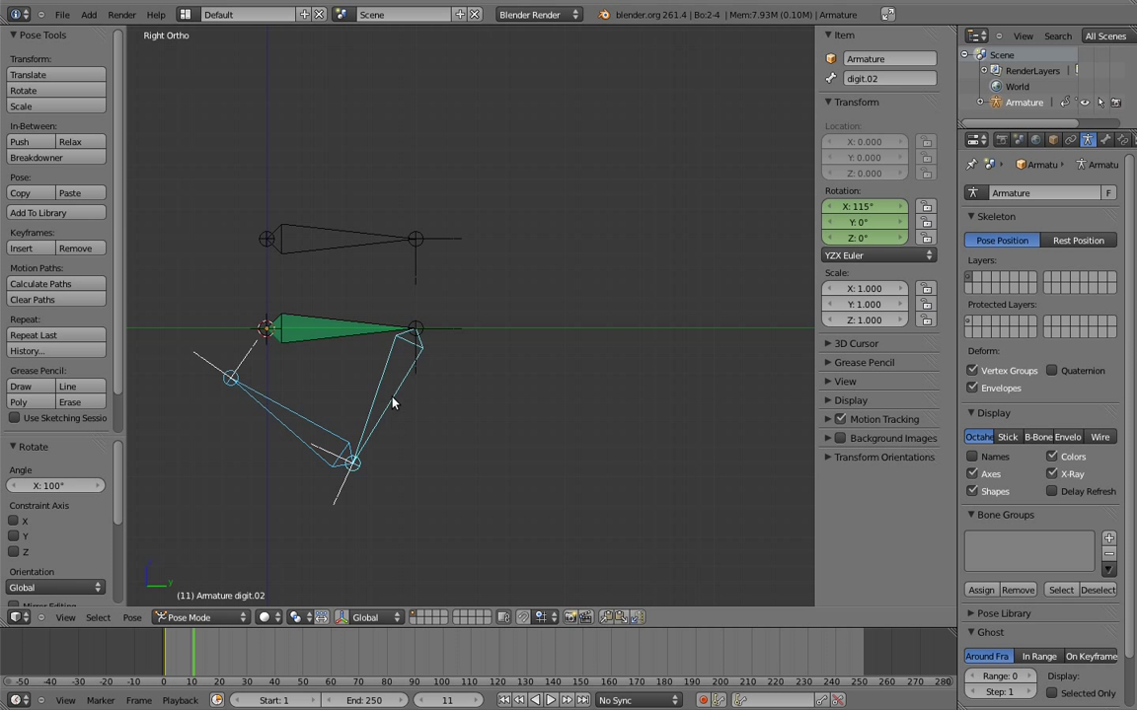
{"action": "key", "text": "i"}
{"action": "left_click", "coordinate": [492, 400]}
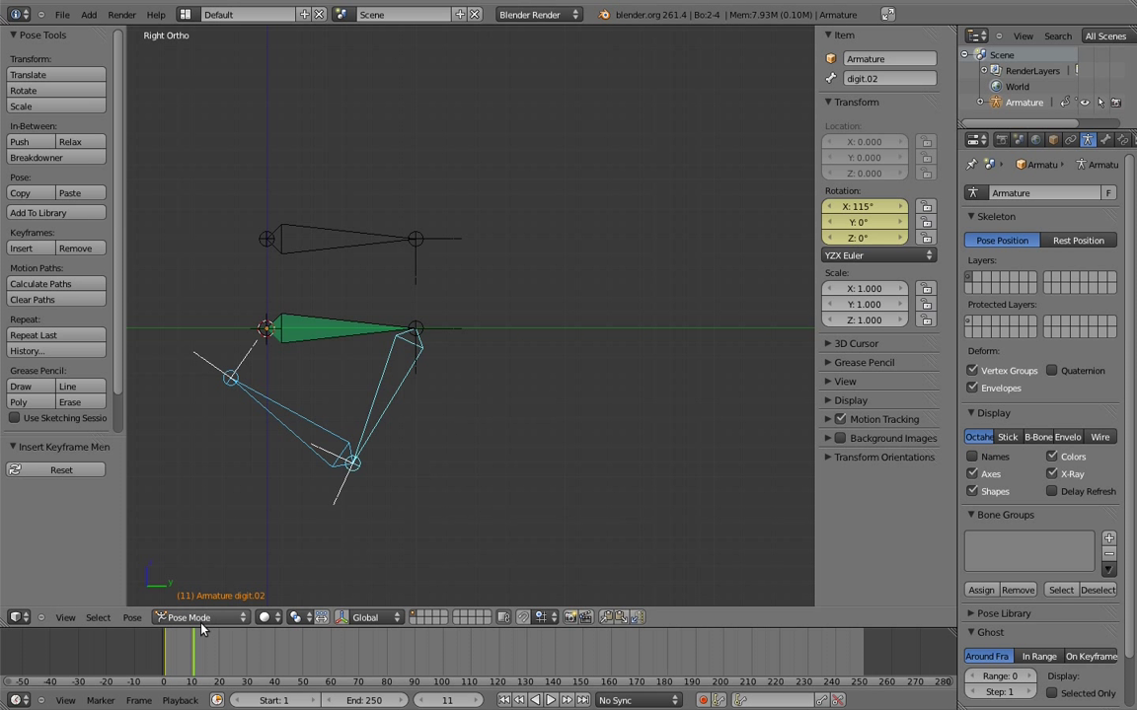
{"action": "mouse_move", "coordinate": [194, 656]}
{"action": "left_mouse_down"}
{"action": "mouse_move", "coordinate": [165, 659]}
{"action": "mouse_move", "coordinate": [183, 655]}
{"action": "left_mouse_up"}
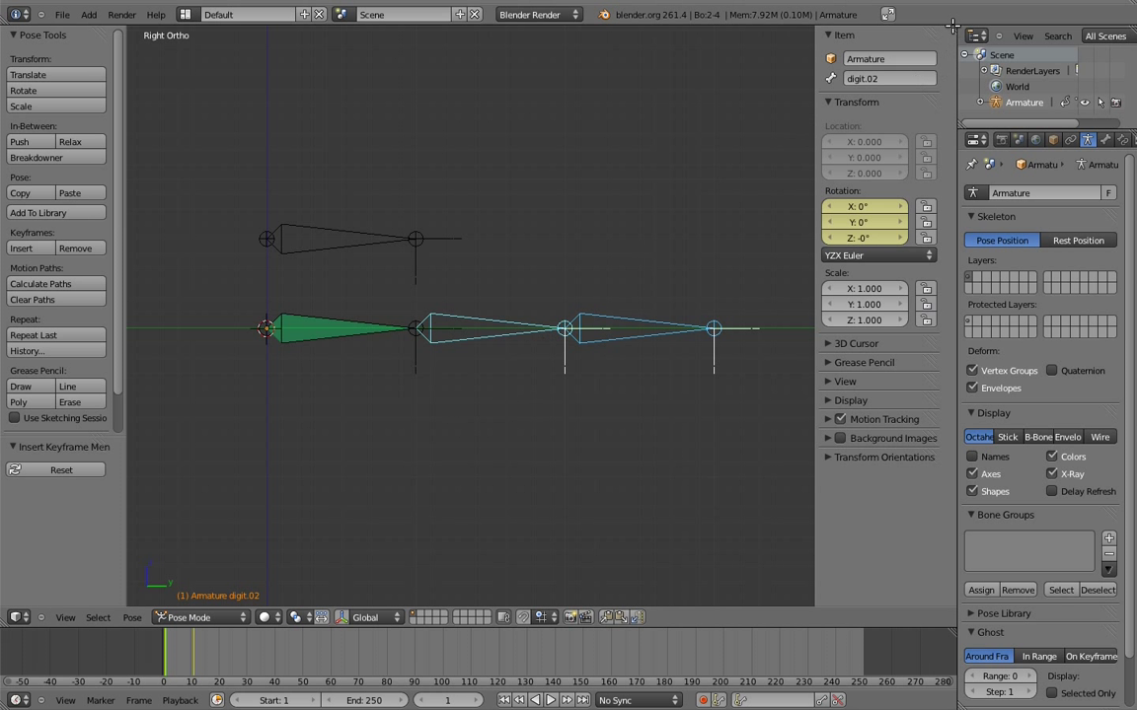
Split the viewport and turn the left side into a Dope Sheet Action Editor
{"action": "left_click_drag", "start_coordinate": [856, 28], "coordinate": [528, 128]}
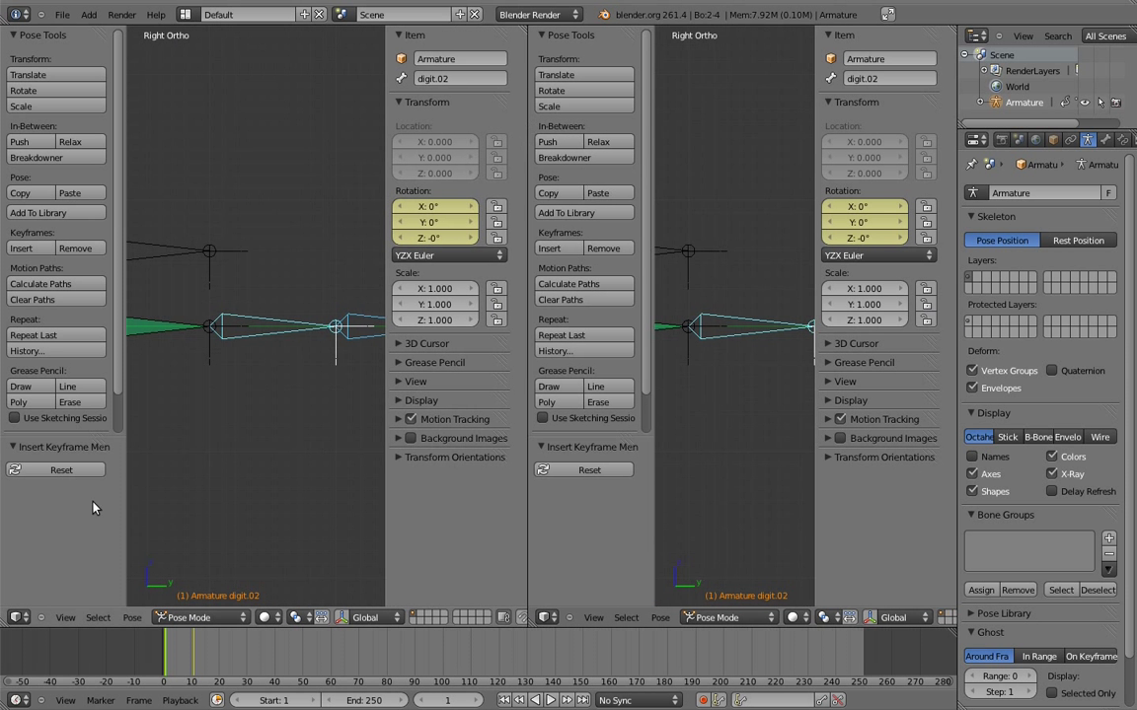
{"action": "left_click", "coordinate": [18, 618]}
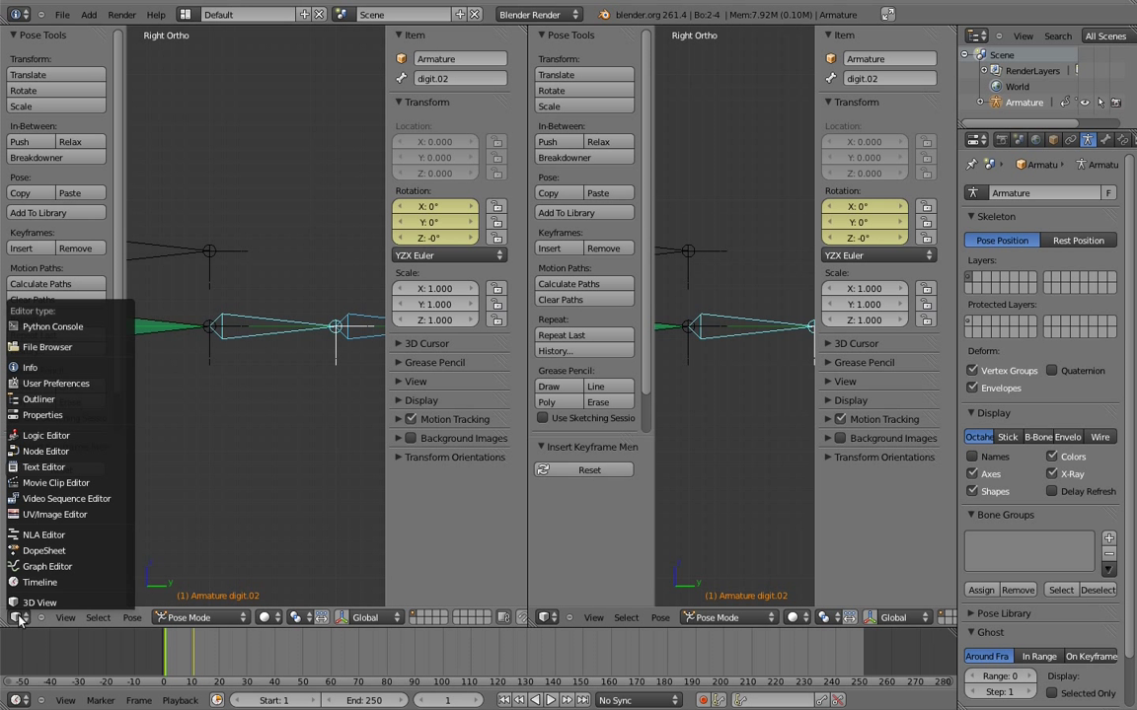
{"action": "left_click", "coordinate": [45, 552]}
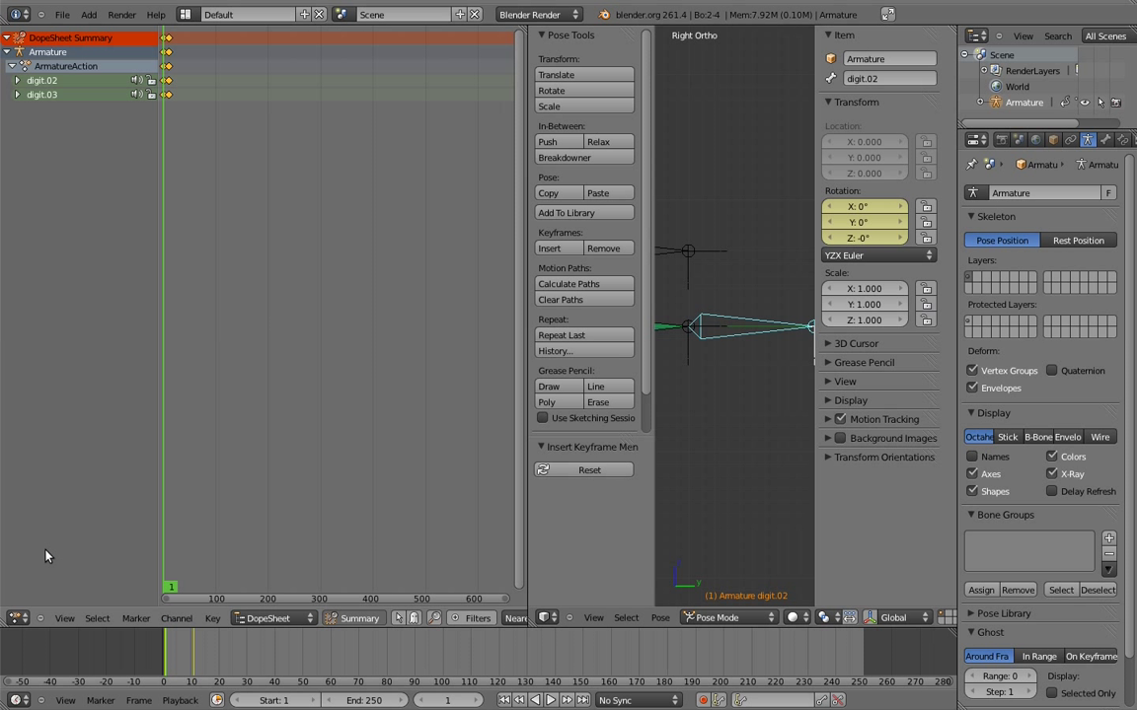
{"action": "left_click", "coordinate": [272, 617]}
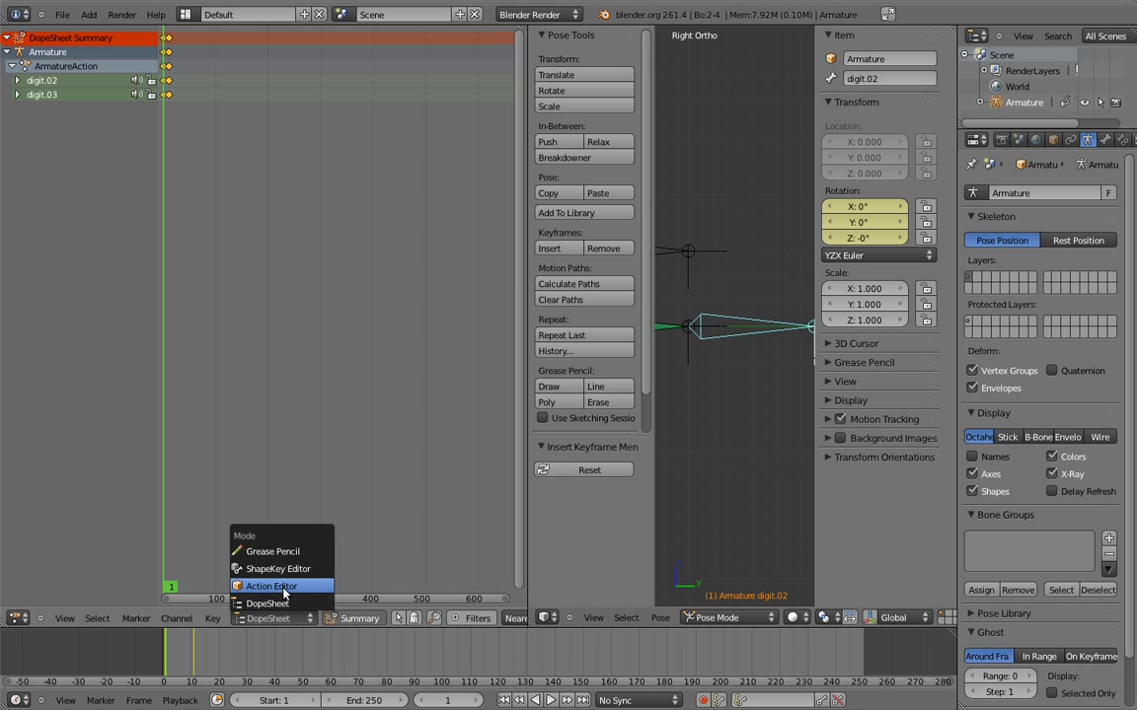
{"action": "left_click", "coordinate": [276, 588]}
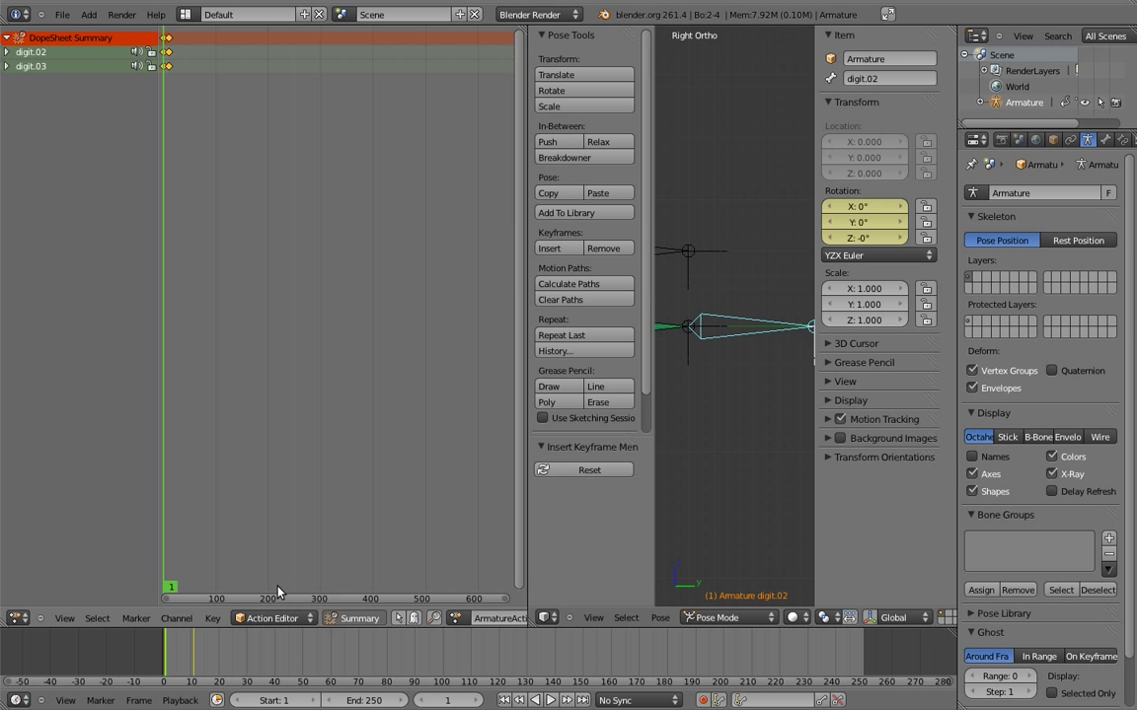
Rename the armature's action to finger_bend
{"action": "scroll", "coordinate": [274, 619], "scroll_direction": "down", "scroll_amount": 1}
{"action": "scroll", "coordinate": [276, 618], "scroll_direction": "down", "scroll_amount": 3}
{"action": "scroll", "coordinate": [276, 618], "scroll_direction": "down", "scroll_amount": 2}
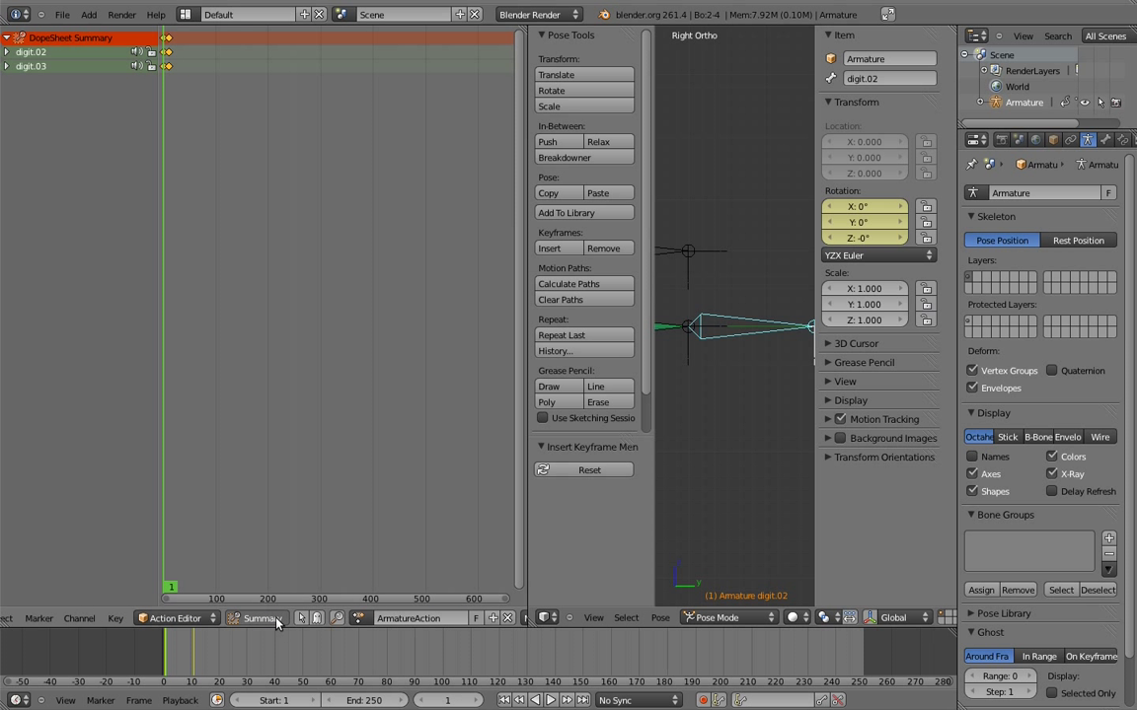
{"action": "left_click", "coordinate": [423, 619]}
{"action": "type", "text": "finger_"}
{"action": "type", "text": "bond"}
{"action": "key", "text": "Return"}
Set all finger_bend keyframes to linear interpolation
{"action": "key", "text": "a"}
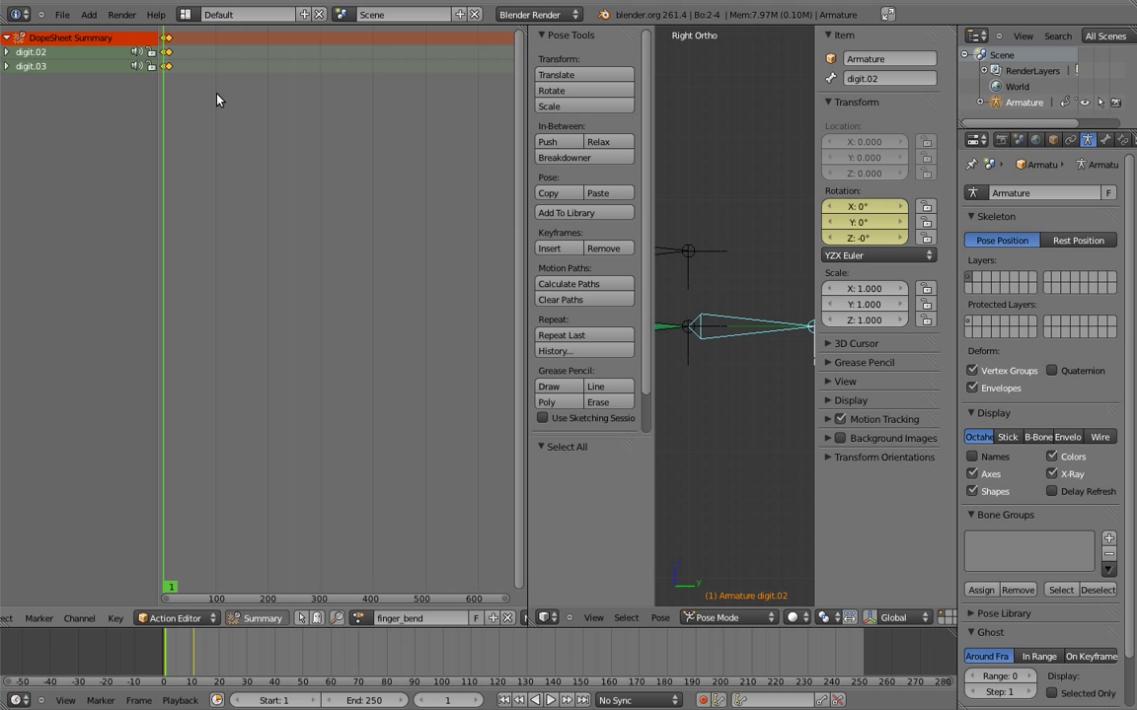
{"action": "key", "text": "t"}
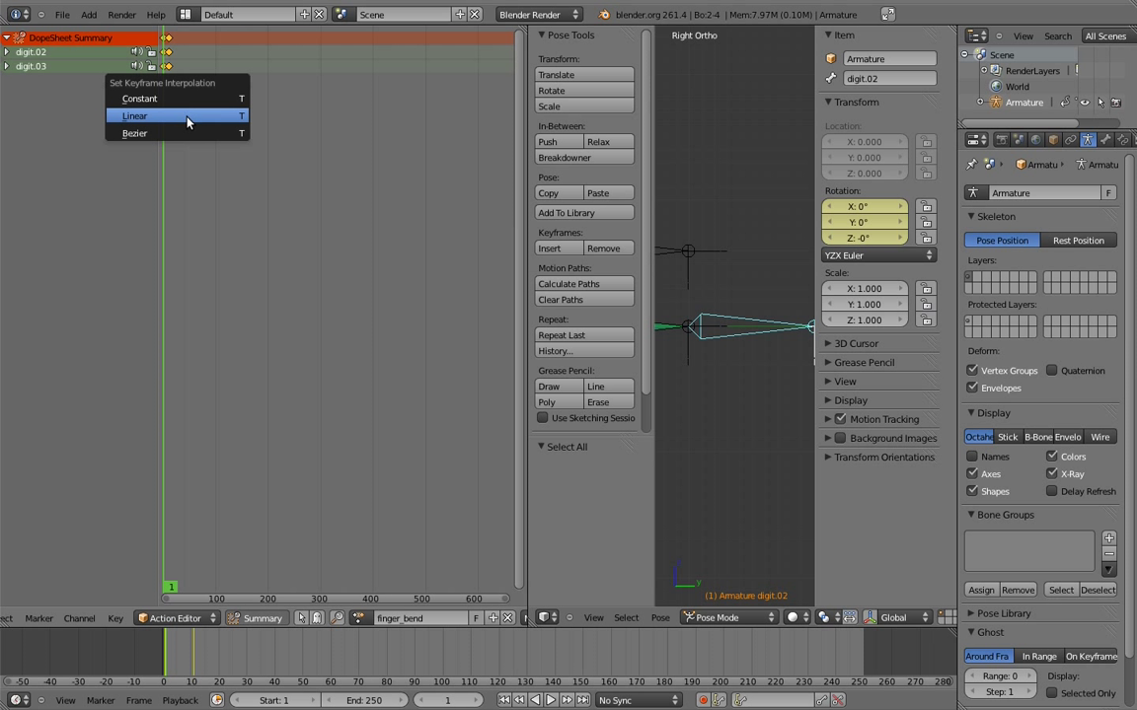
{"action": "left_click", "coordinate": [188, 120]}
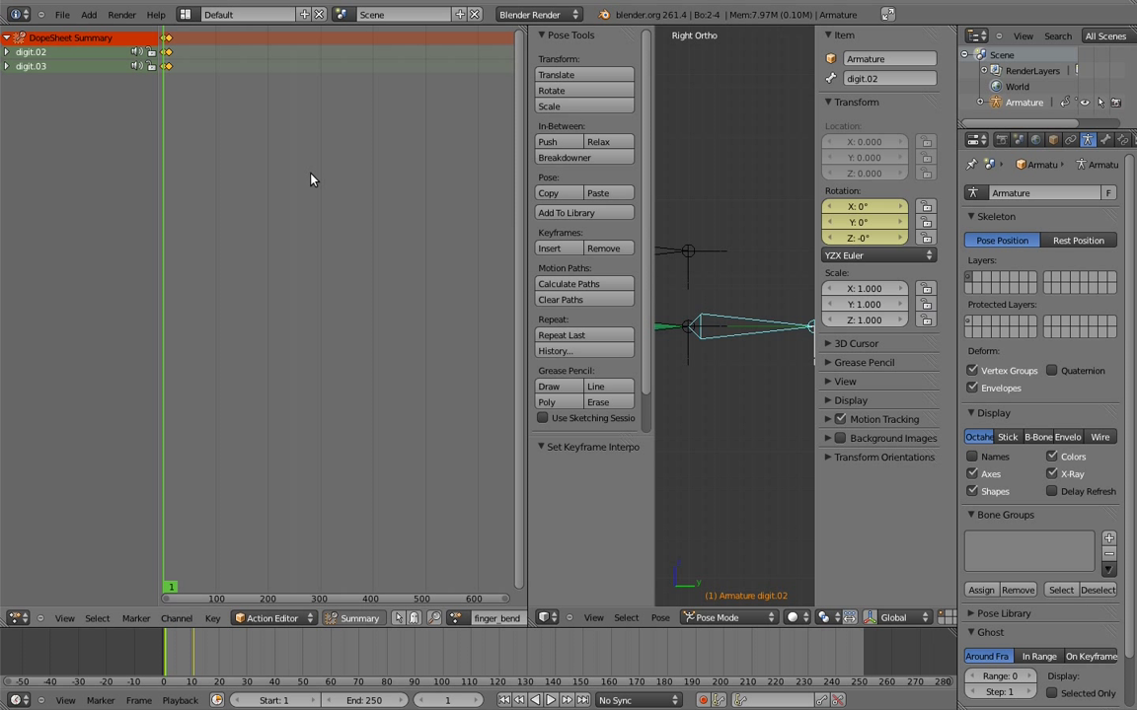
Unlink the finger_bend action from the armature
{"action": "scroll", "coordinate": [428, 619], "scroll_direction": "down", "scroll_amount": 3}
{"action": "scroll", "coordinate": [428, 618], "scroll_direction": "down", "scroll_amount": 3}
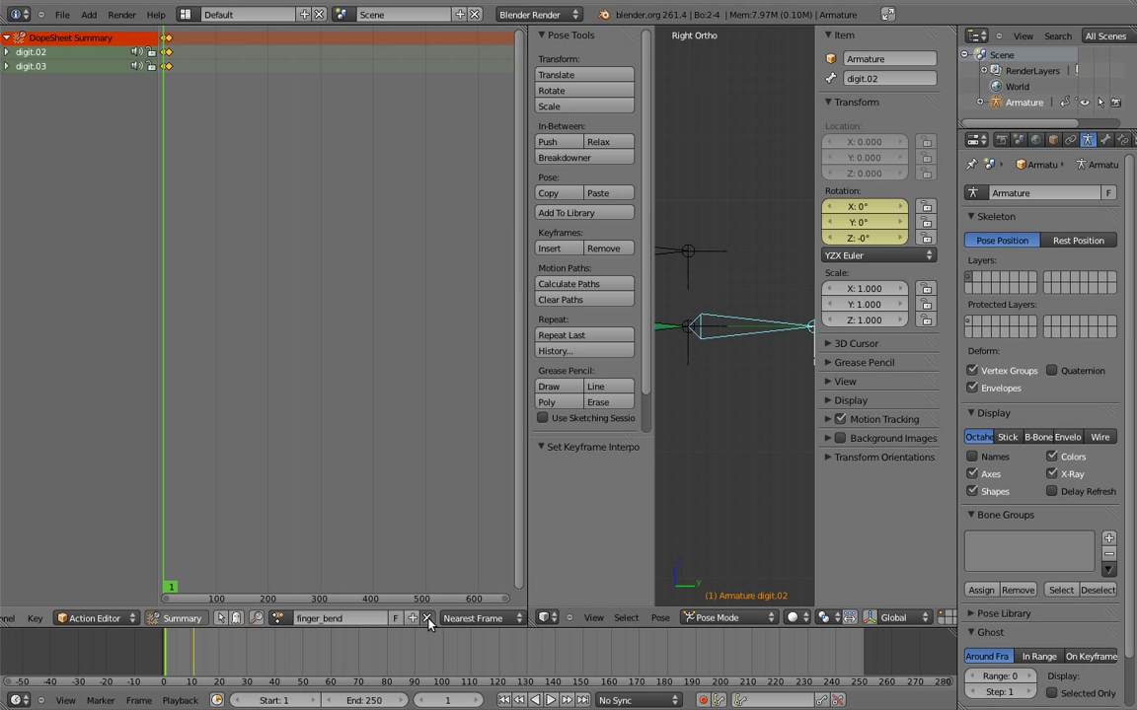
{"action": "left_click", "coordinate": [429, 619]}
Widen the 3D viewport and return the current frame to frame 1
{"action": "left_click_drag", "start_coordinate": [524, 464], "coordinate": [236, 481]}
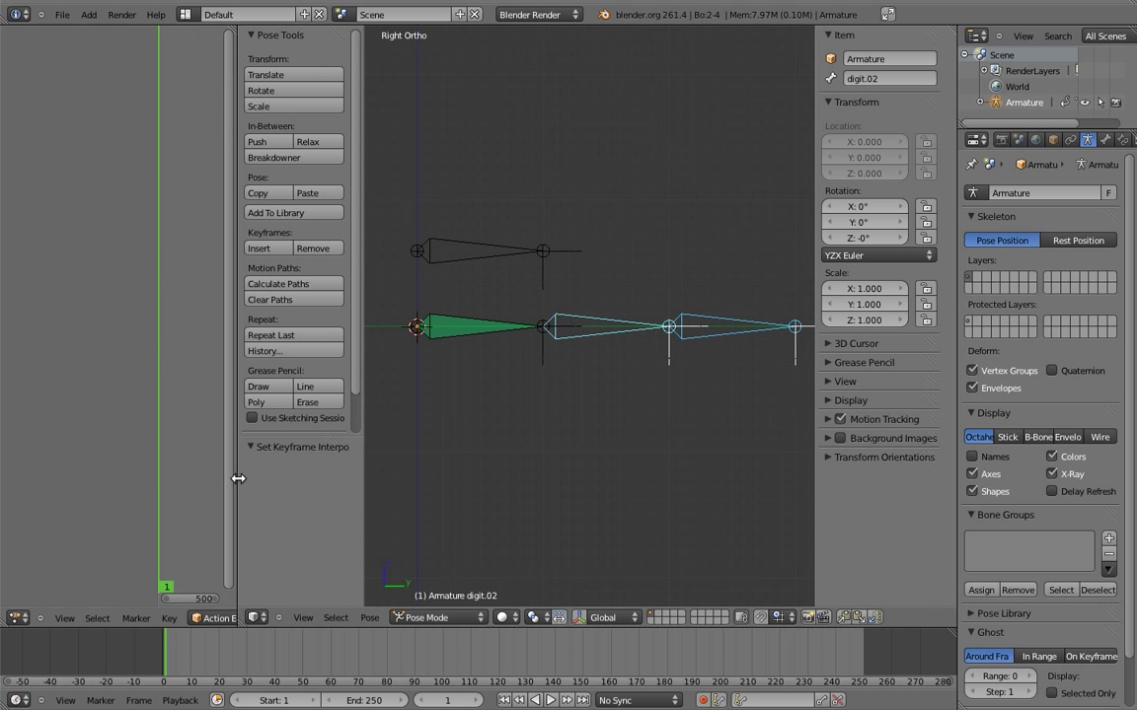
{"action": "left_click", "coordinate": [168, 661]}
{"action": "left_click_drag", "start_coordinate": [168, 661], "coordinate": [143, 663]}
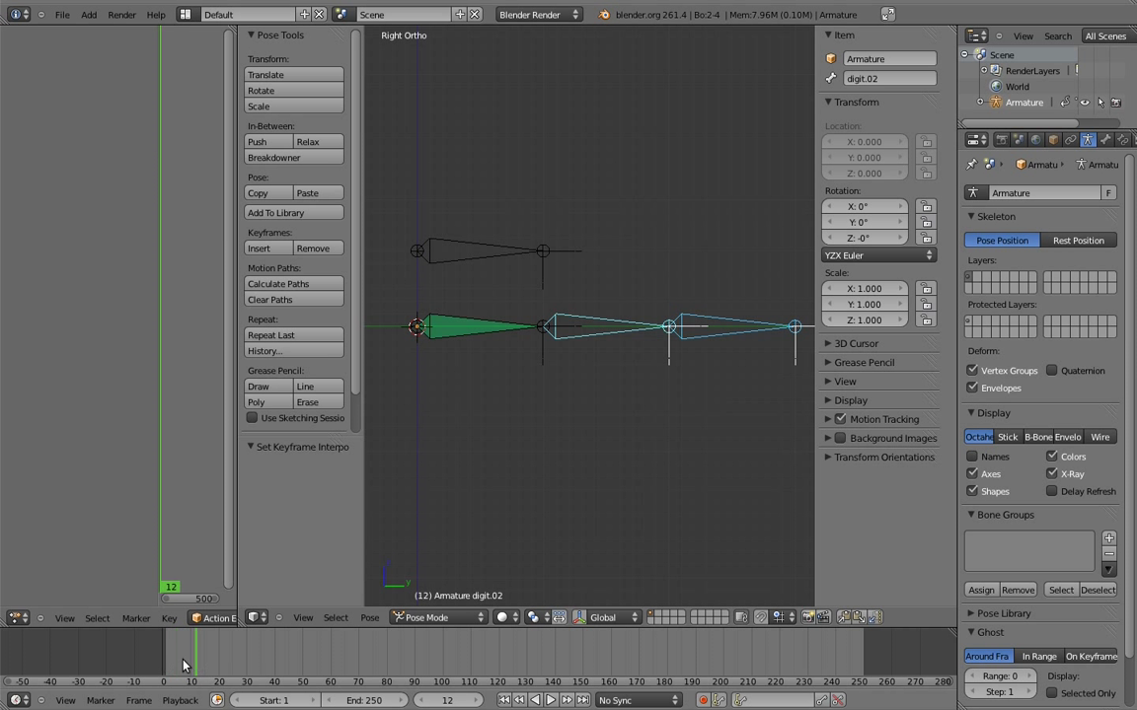
{"action": "key", "text": "Right"}
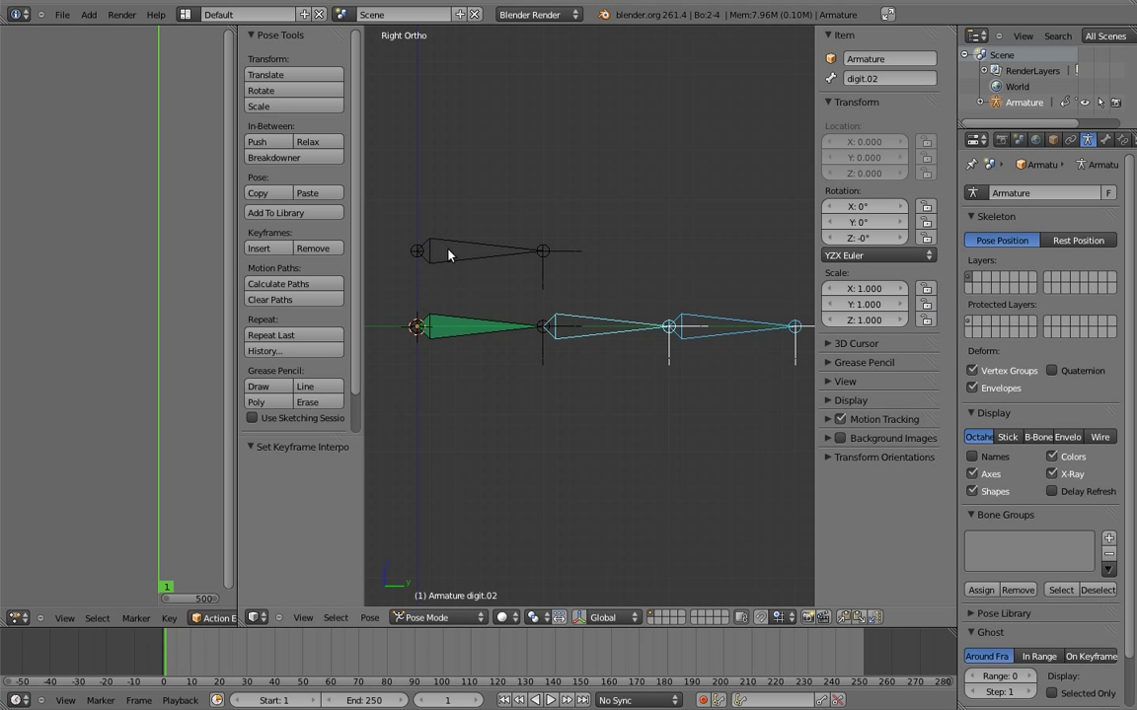
Add an Action constraint to digit.02 targeting the upper control bone
{"action": "right_click", "coordinate": [474, 250]}
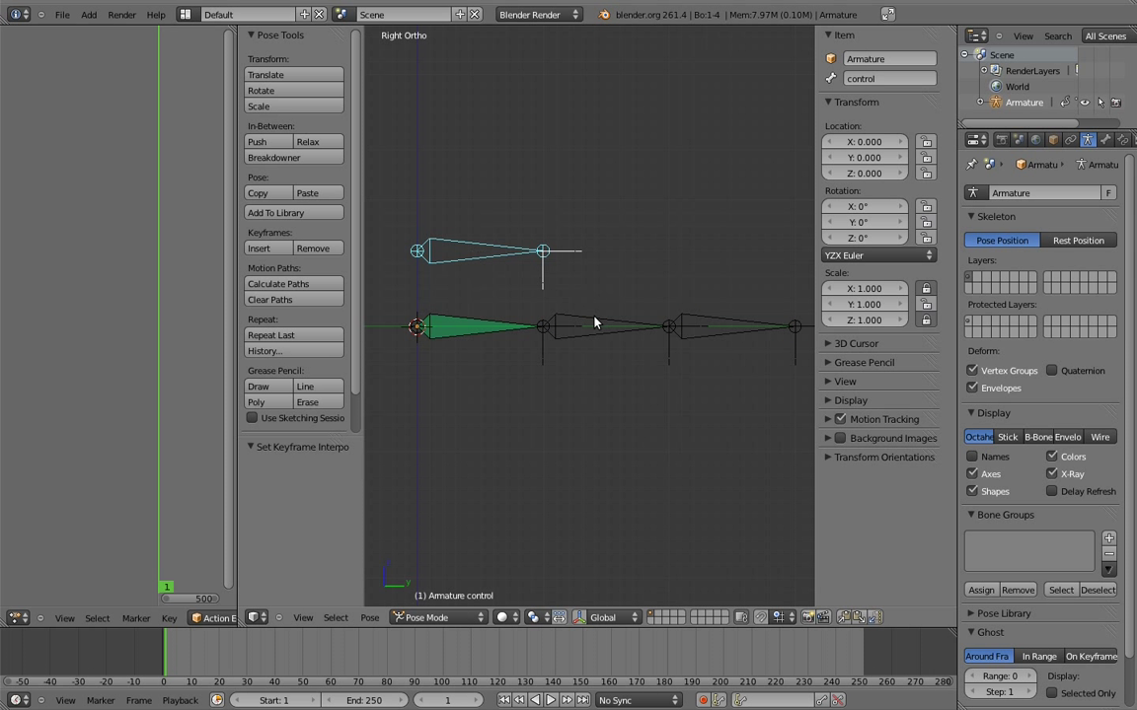
{"action": "right_click", "coordinate": [594, 322], "text": "shift"}
{"action": "key", "text": "ctrl+shift+c"}
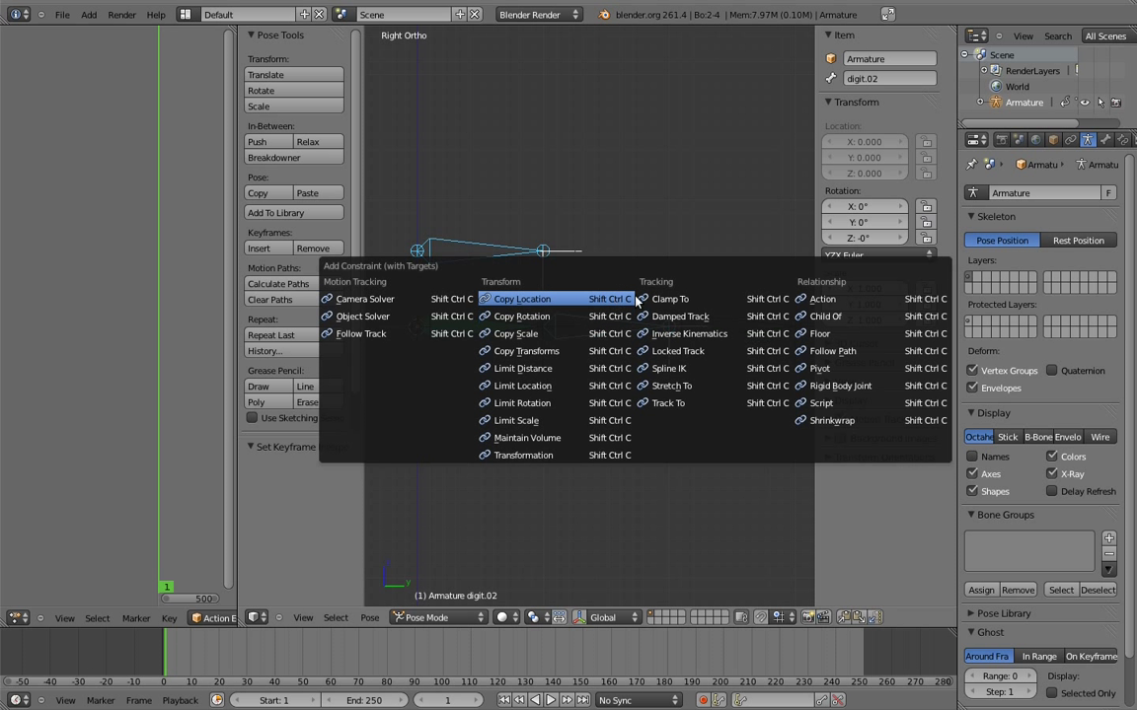
{"action": "left_click", "coordinate": [839, 302]}
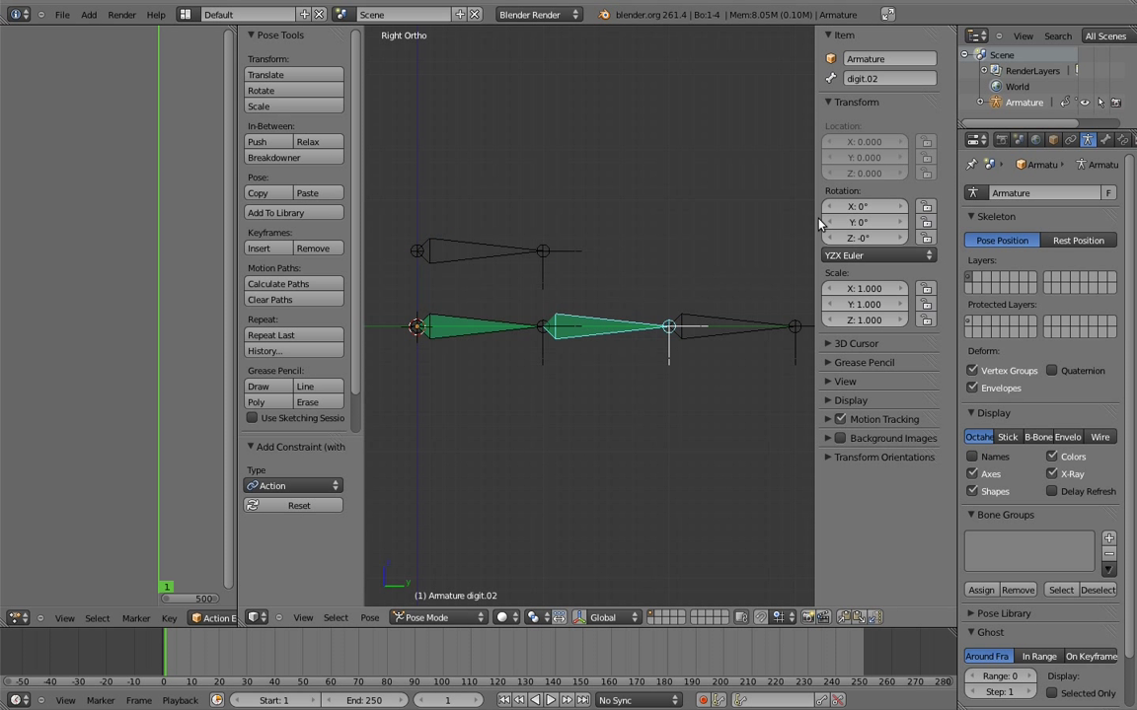
{"action": "left_click", "coordinate": [1122, 141]}
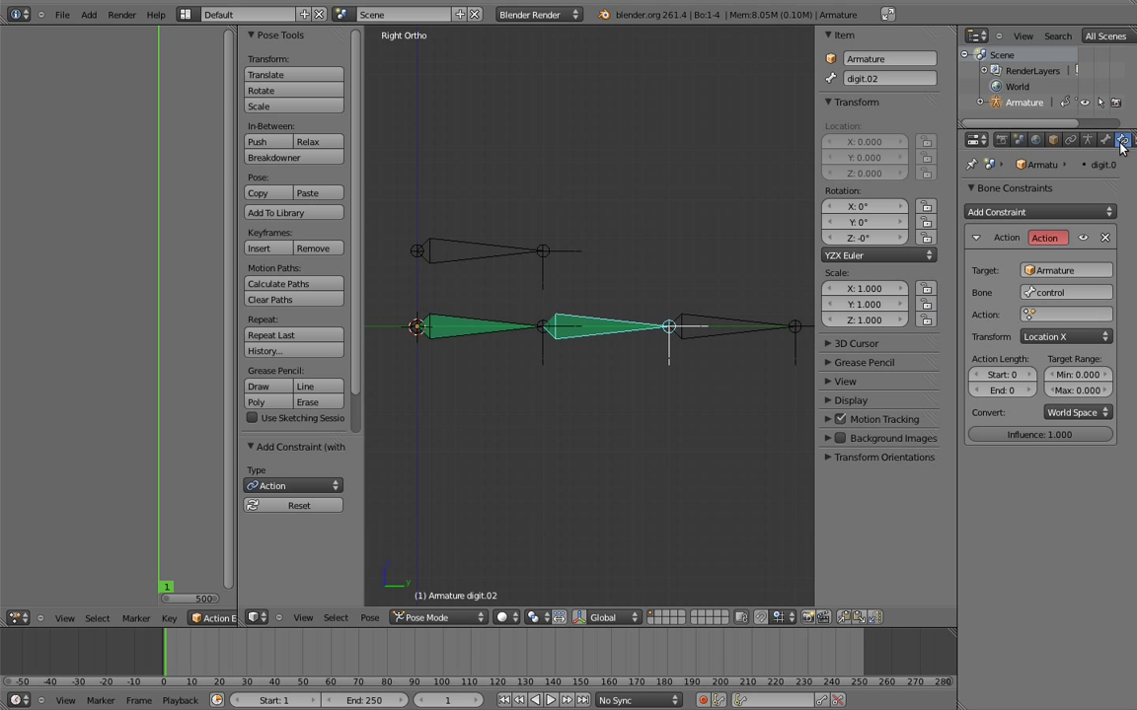
Set the constraint's action to finger_bend and its transform channel to Scale Y
{"action": "left_click", "coordinate": [1063, 316]}
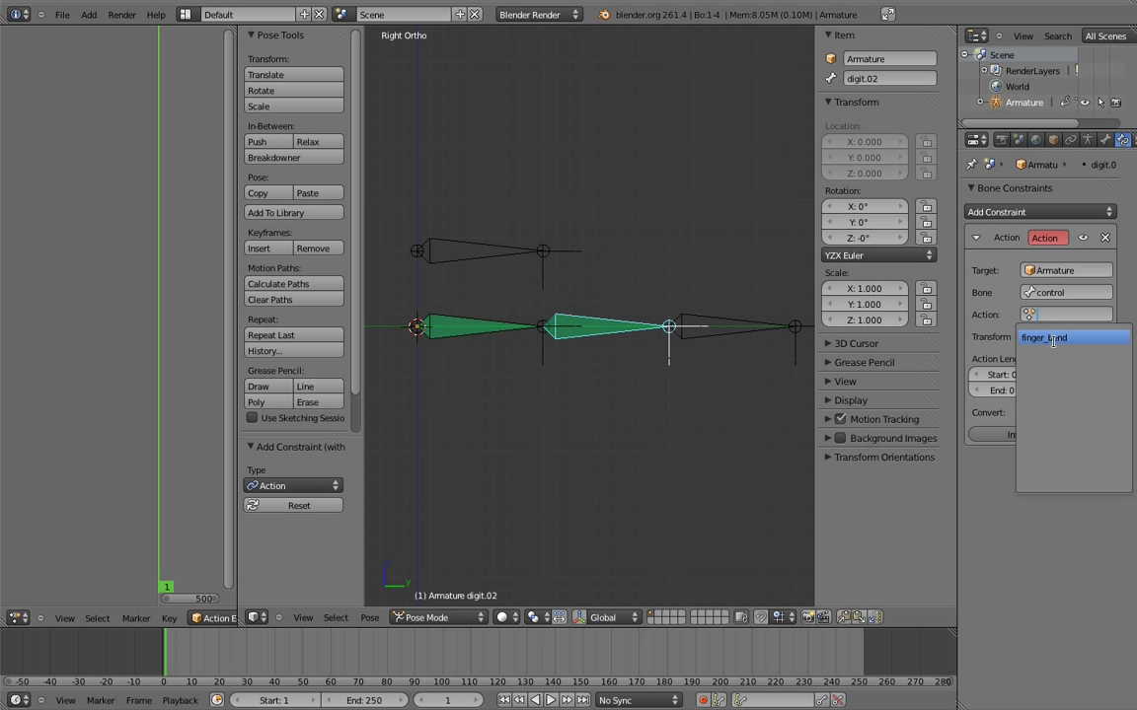
{"action": "left_click", "coordinate": [1055, 337]}
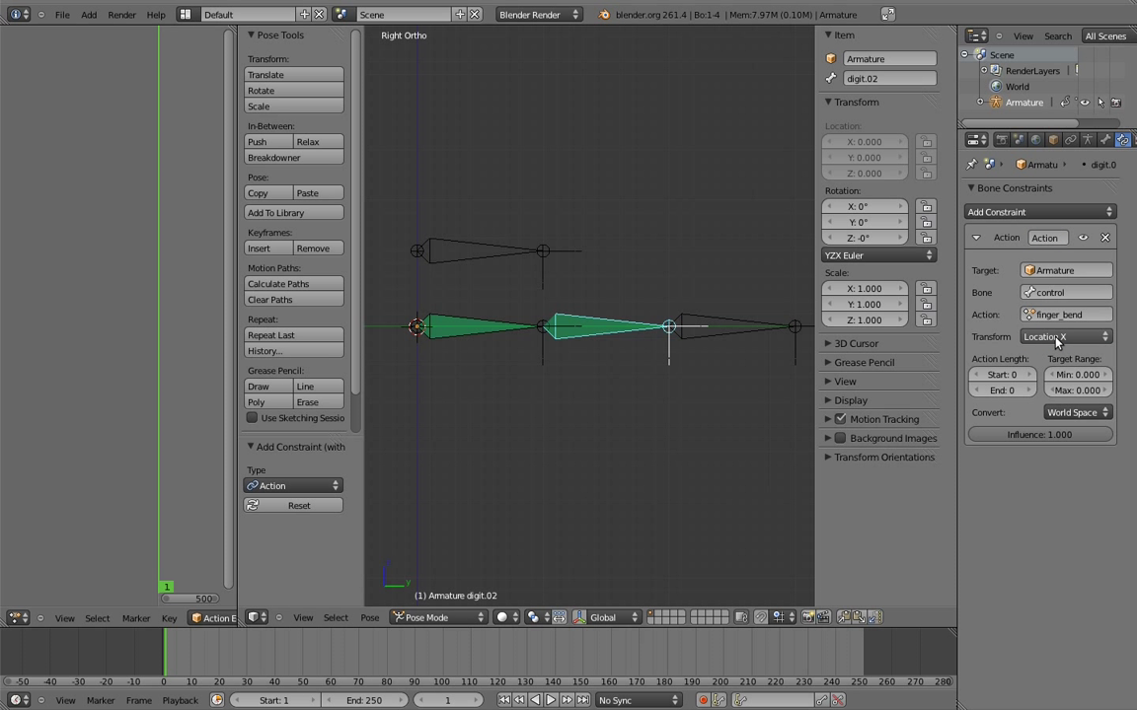
{"action": "left_click", "coordinate": [1058, 338]}
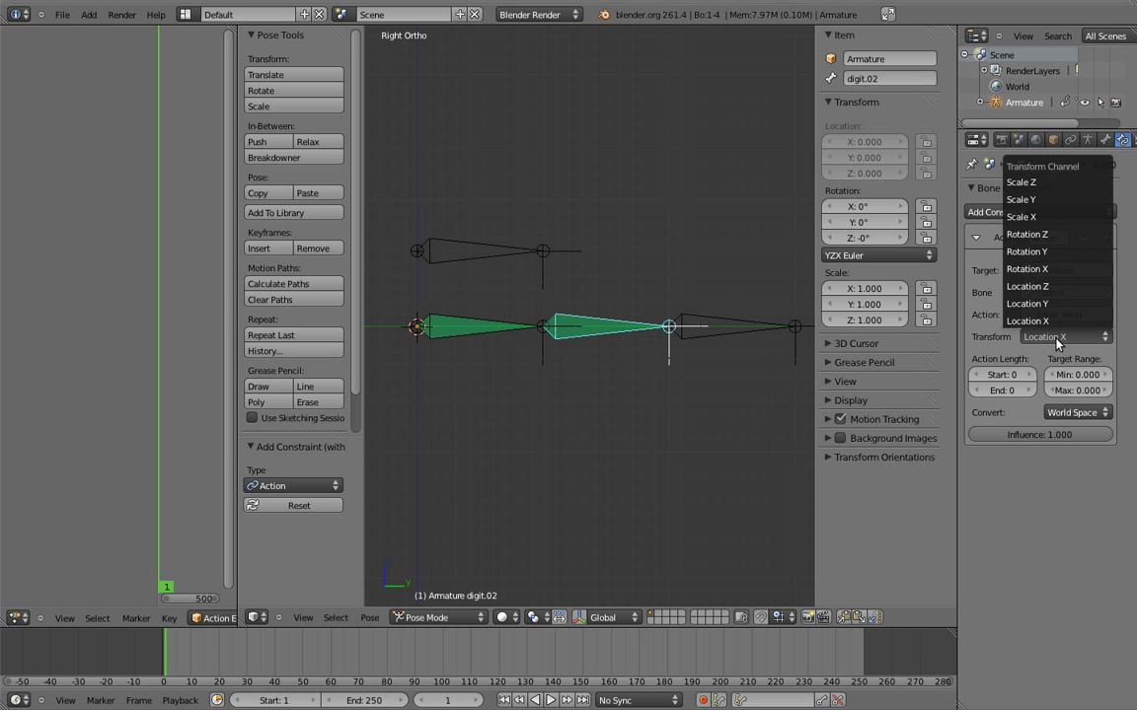
{"action": "left_click", "coordinate": [1051, 201]}
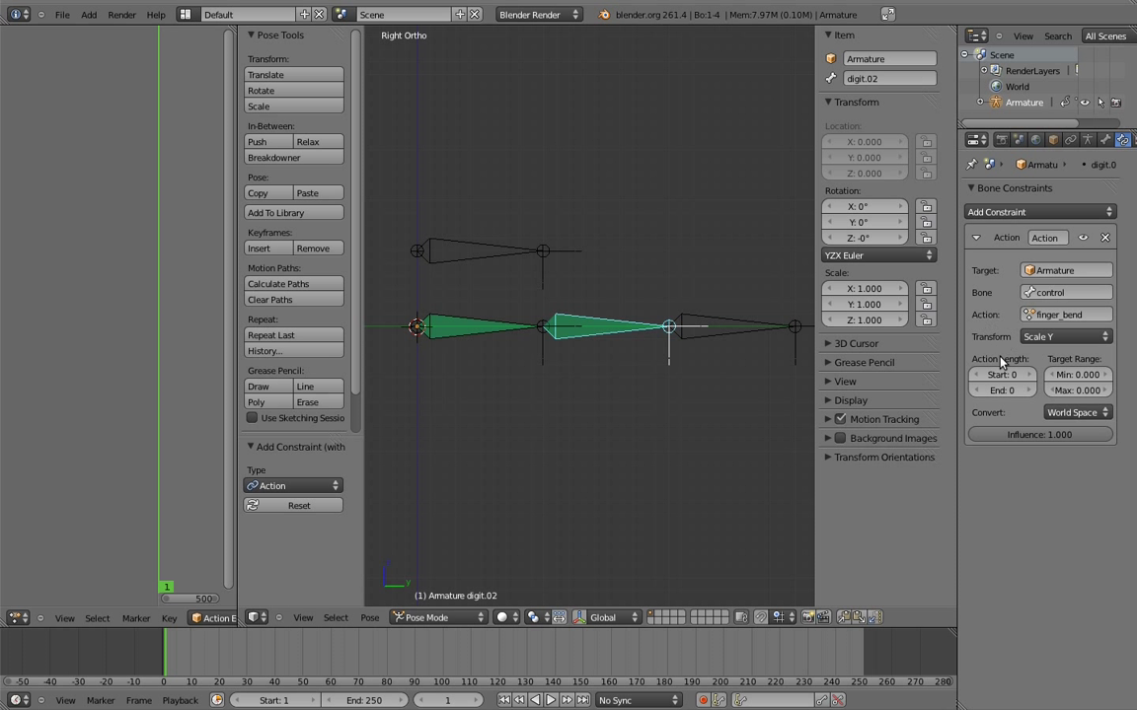
Set the Action constraint's action range to start 1 and end 11
{"action": "left_click", "coordinate": [1013, 375]}
{"action": "type", "text": "1"}
{"action": "left_click", "coordinate": [1012, 391]}
{"action": "type", "text": "11"}
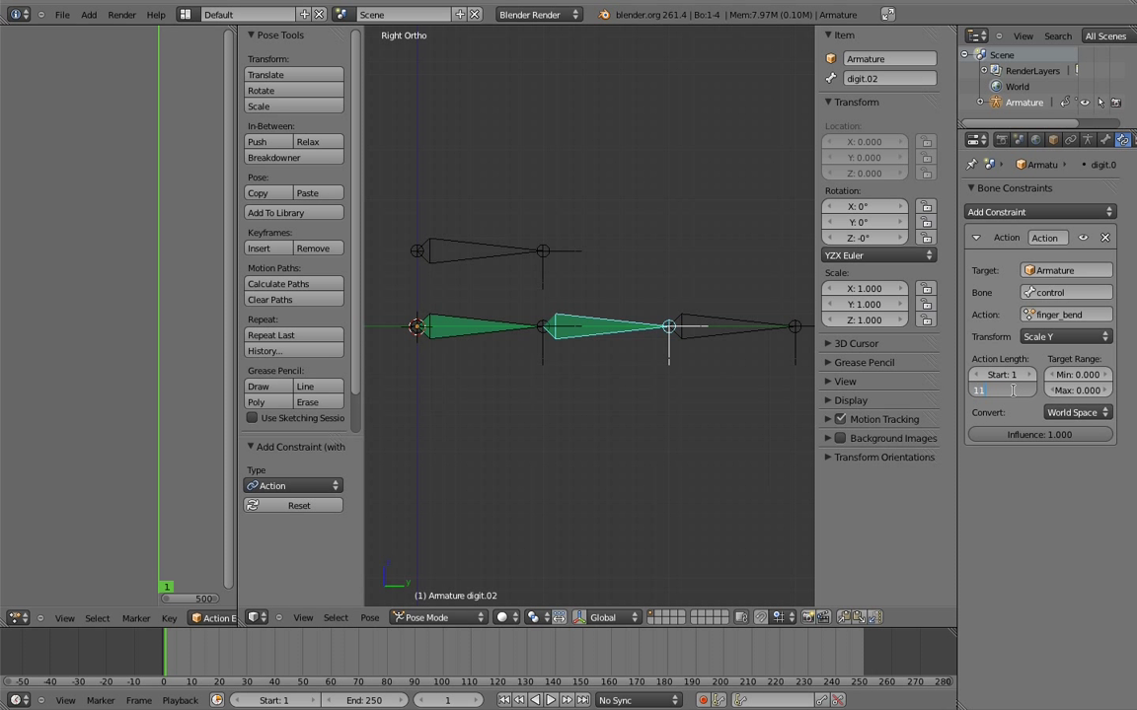
{"action": "key", "text": "Return"}
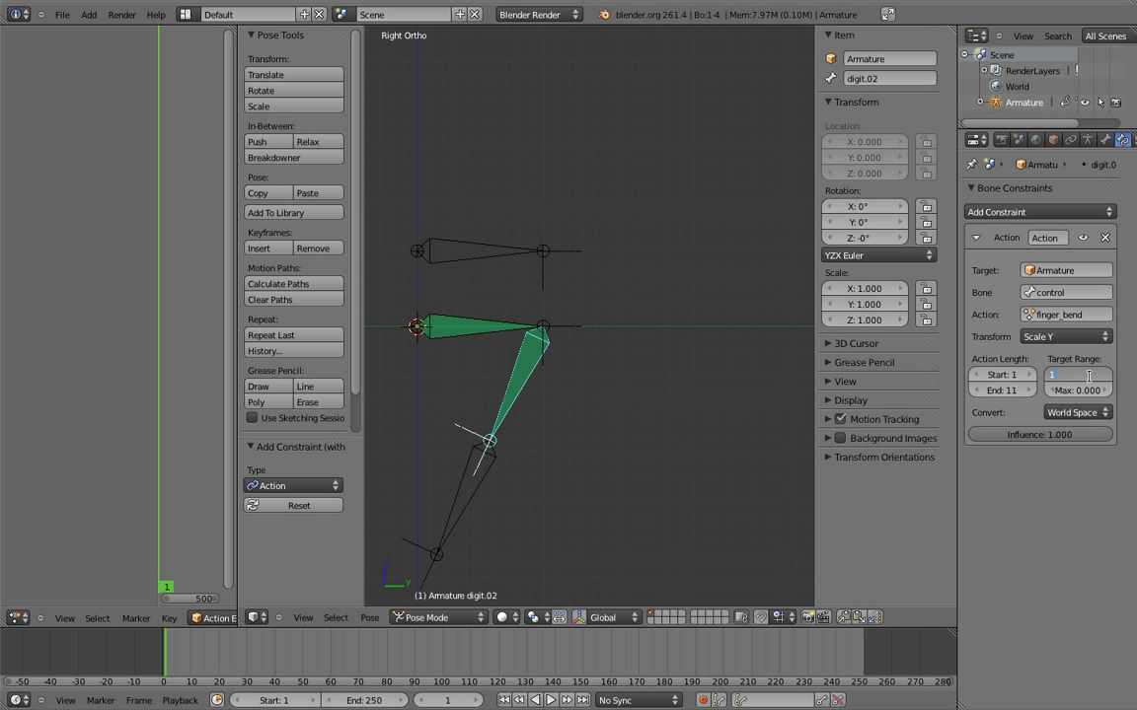
Set the target range to min 1.000 and max 0.500
{"action": "left_click", "coordinate": [1089, 377]}
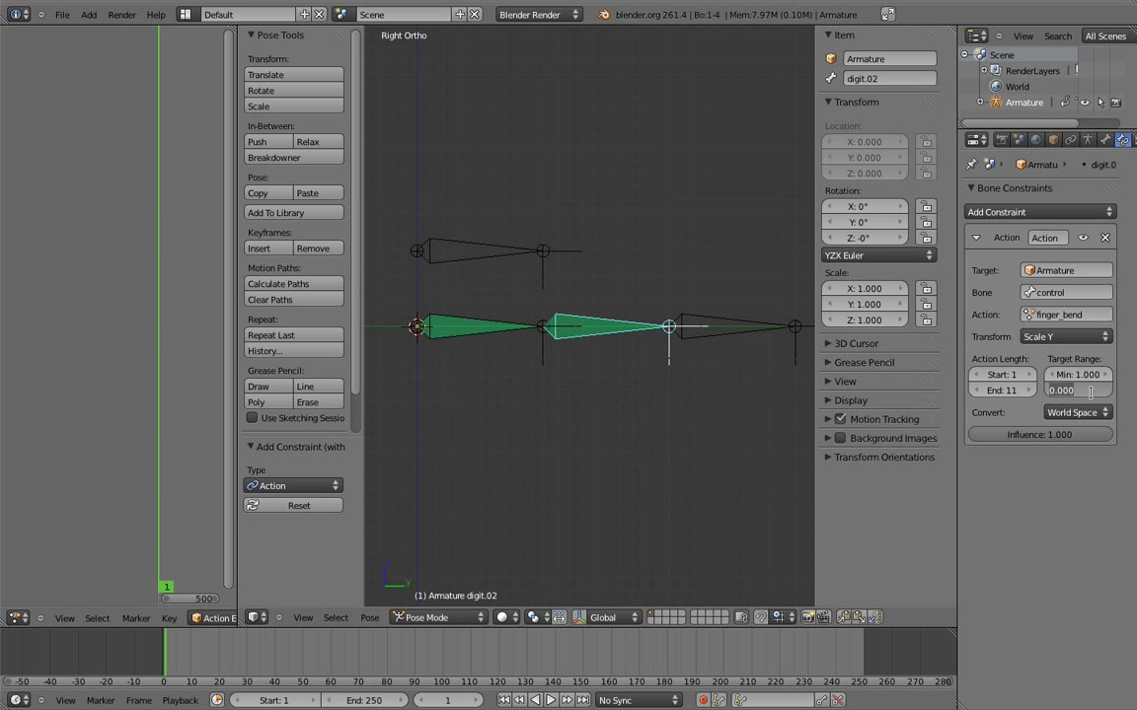
{"action": "left_click", "coordinate": [1082, 391]}
{"action": "type", "text": "5"}
{"action": "key", "text": "Return"}
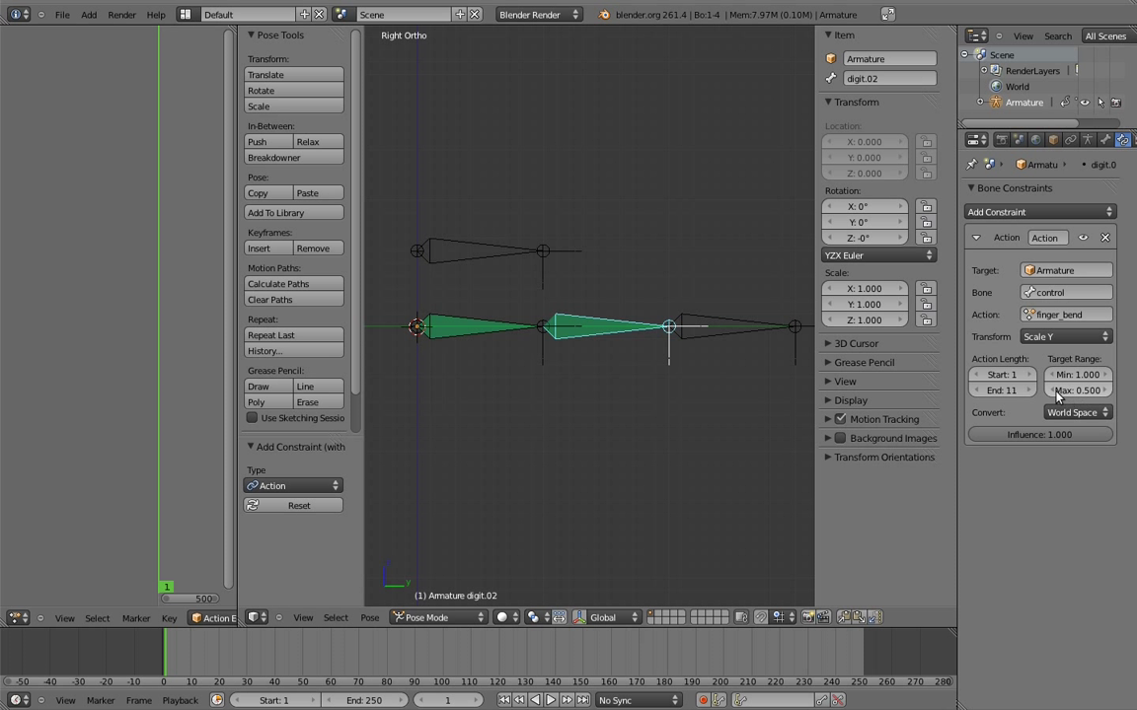
{"action": "right_click", "coordinate": [539, 253]}
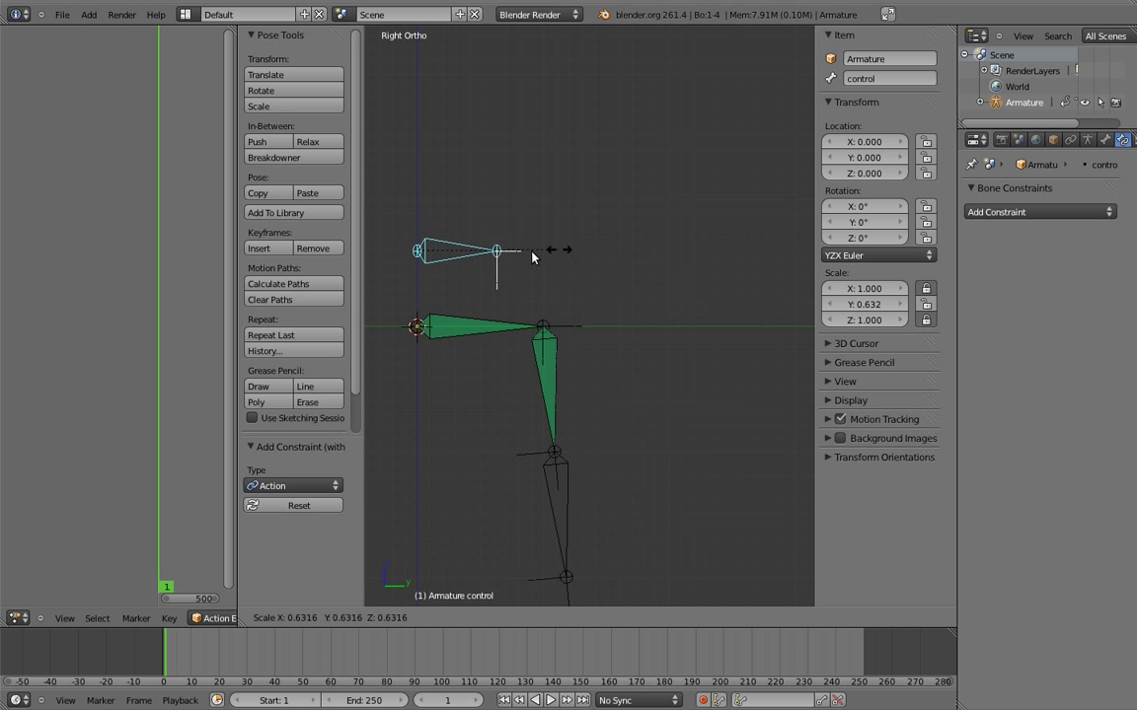
{"action": "key", "text": "Escape"}
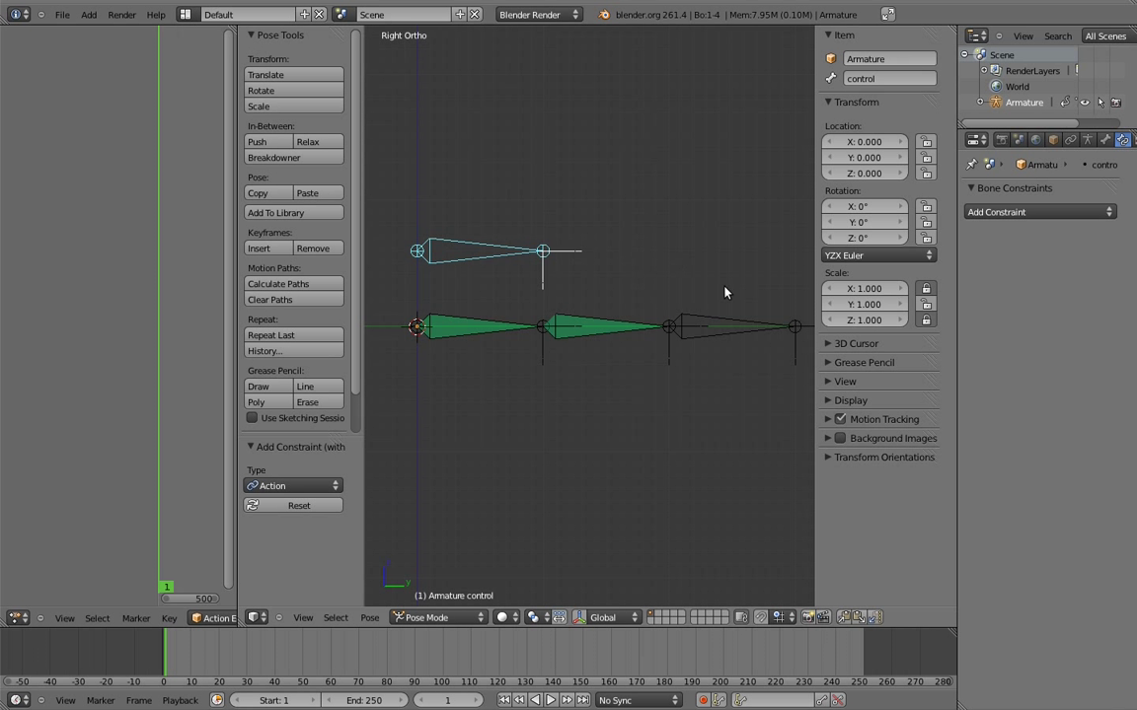
Copy digit.02's Action constraint onto digit.03 via Pose > Constraints, then select digit.03 to check it
{"action": "right_click", "coordinate": [723, 325]}
{"action": "right_click", "coordinate": [592, 329], "text": "shift"}
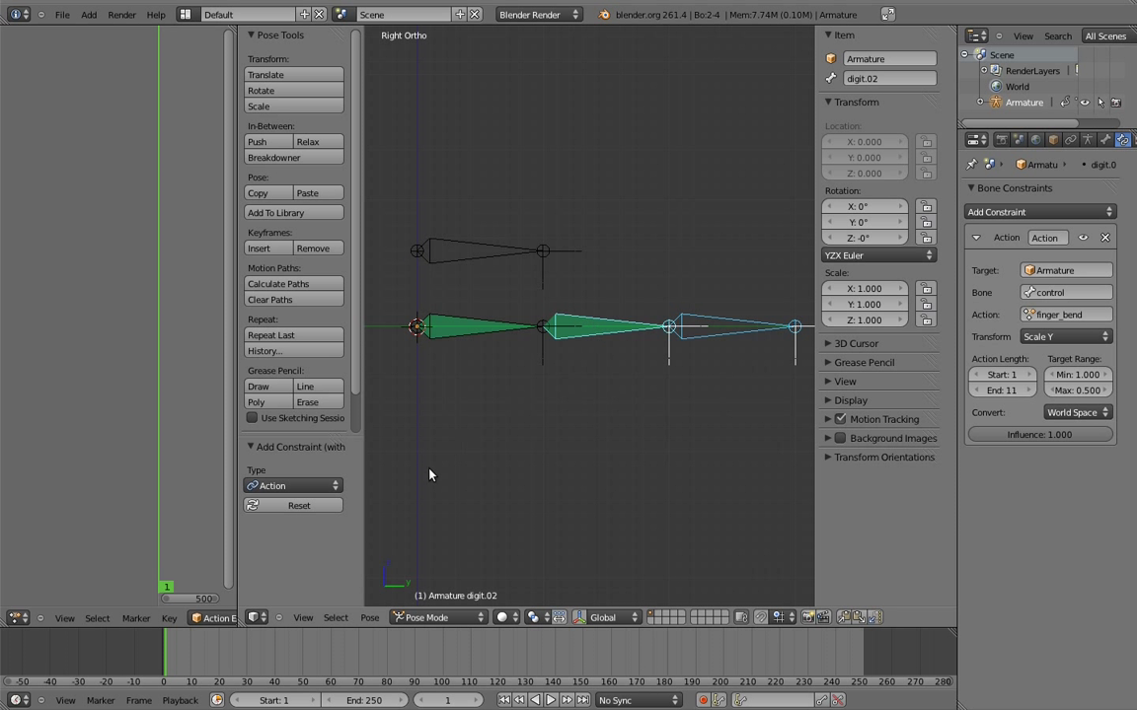
{"action": "left_click", "coordinate": [369, 617]}
{"action": "mouse_move", "coordinate": [392, 289]}
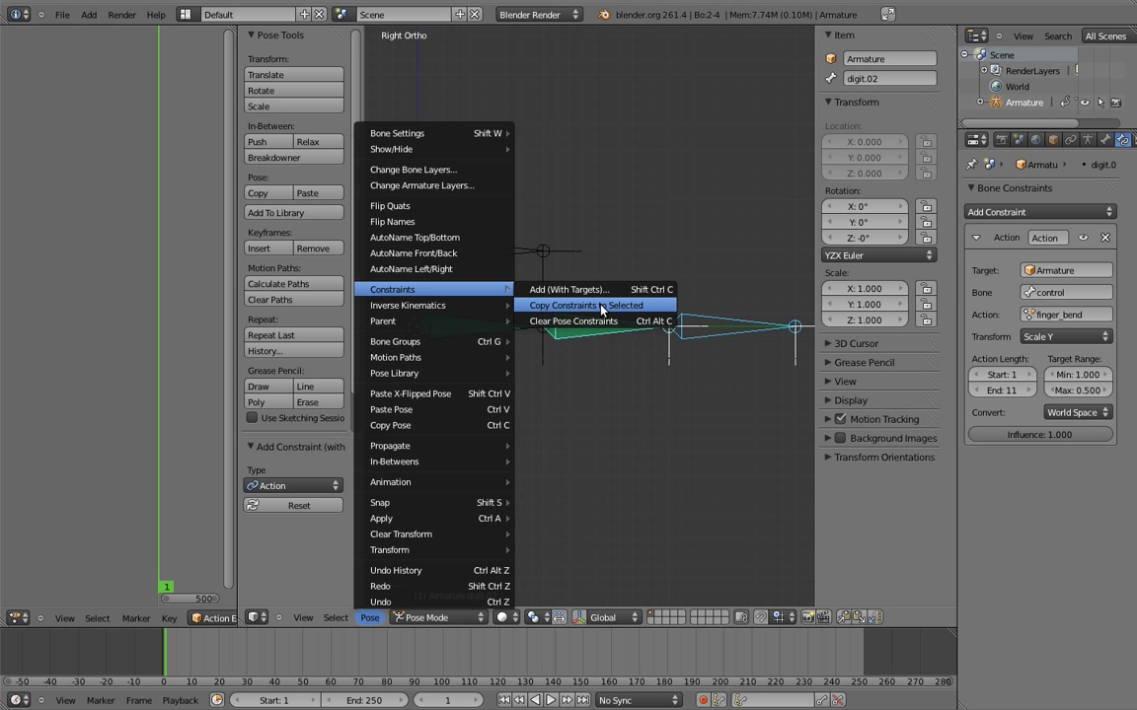
{"action": "left_click", "coordinate": [601, 306]}
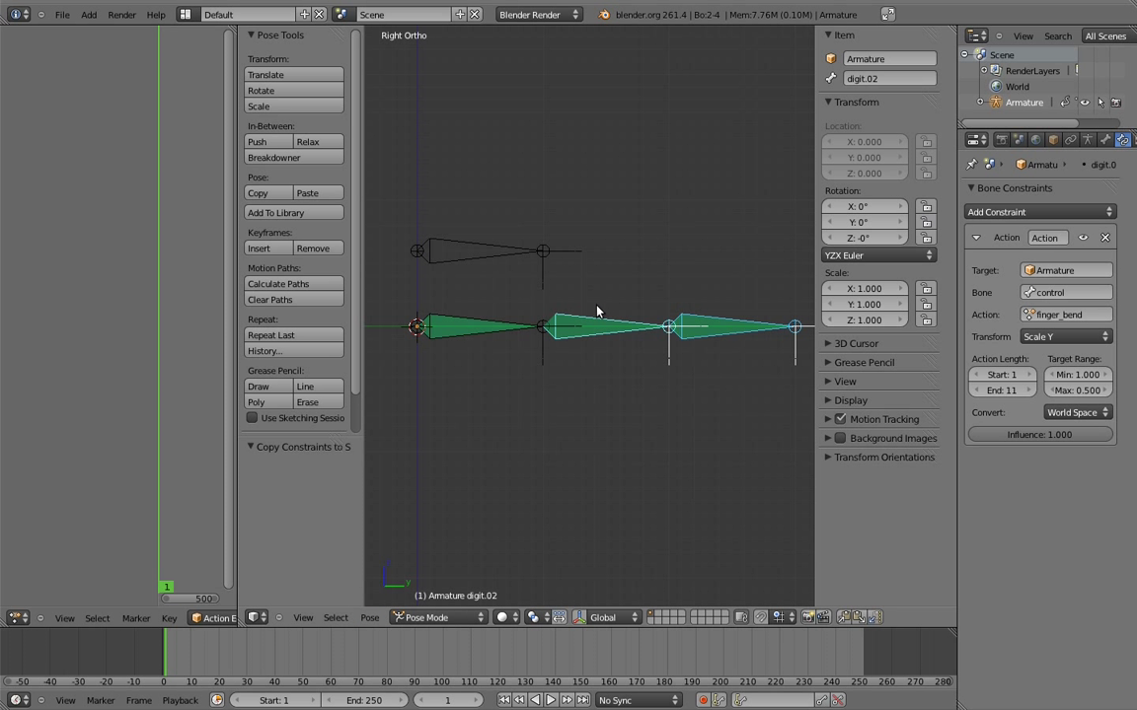
{"action": "right_click", "coordinate": [728, 324]}
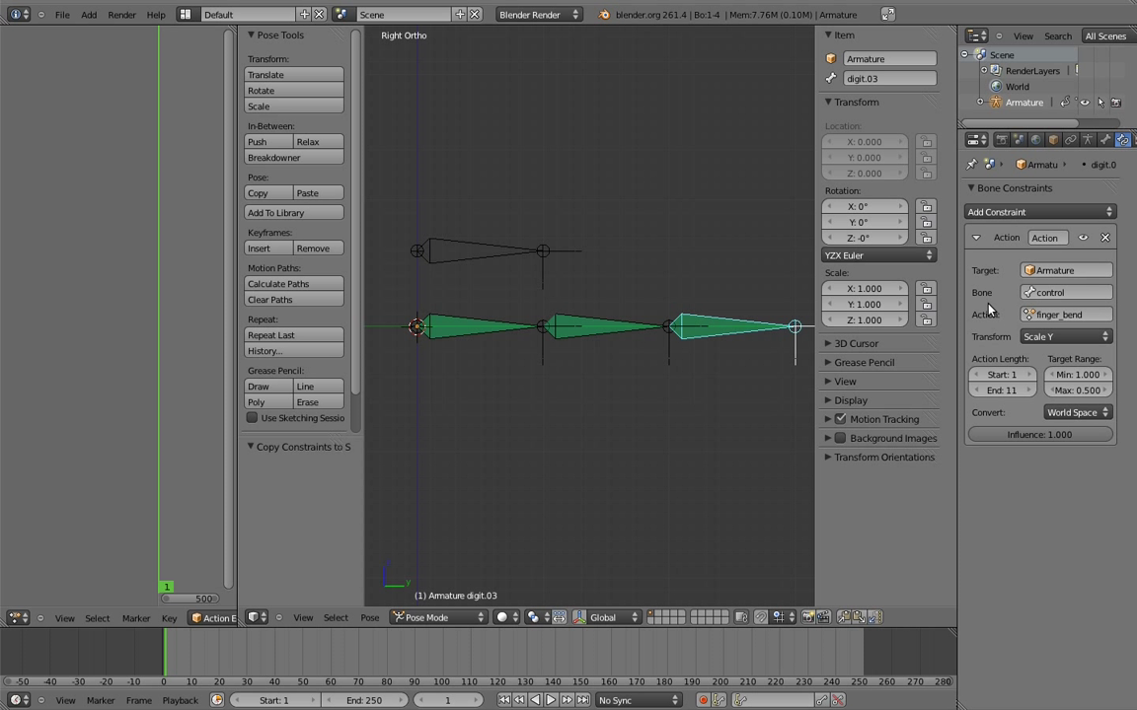
{"action": "right_click", "coordinate": [544, 251]}
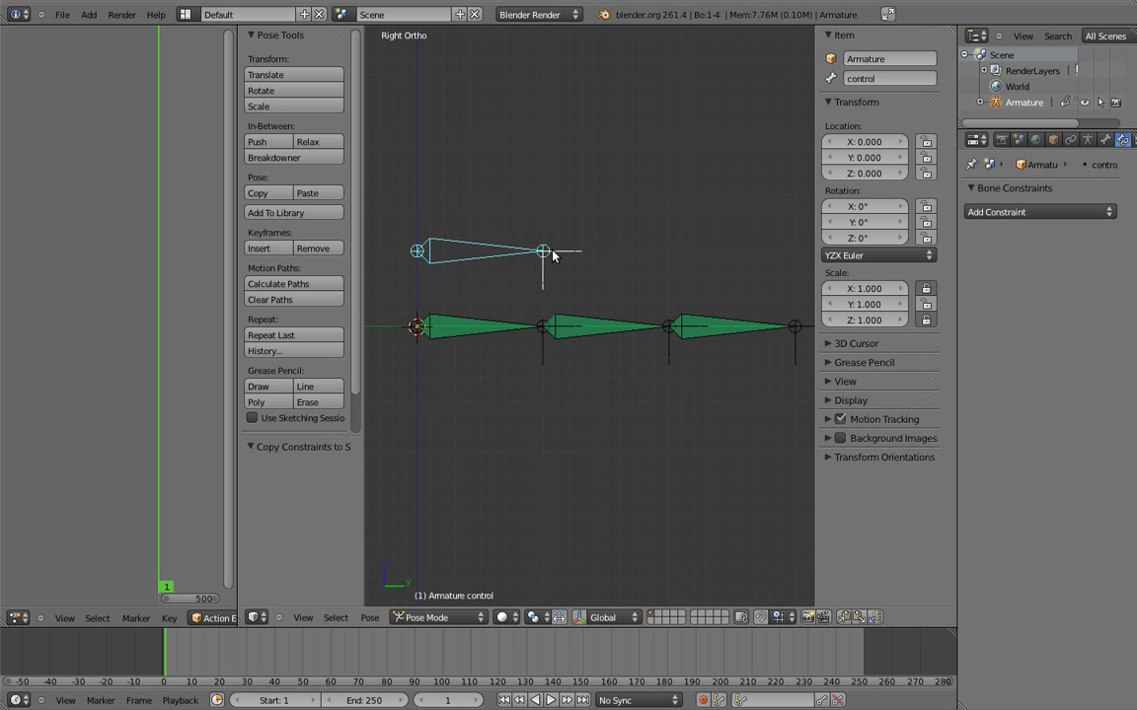
{"action": "key", "text": "s"}
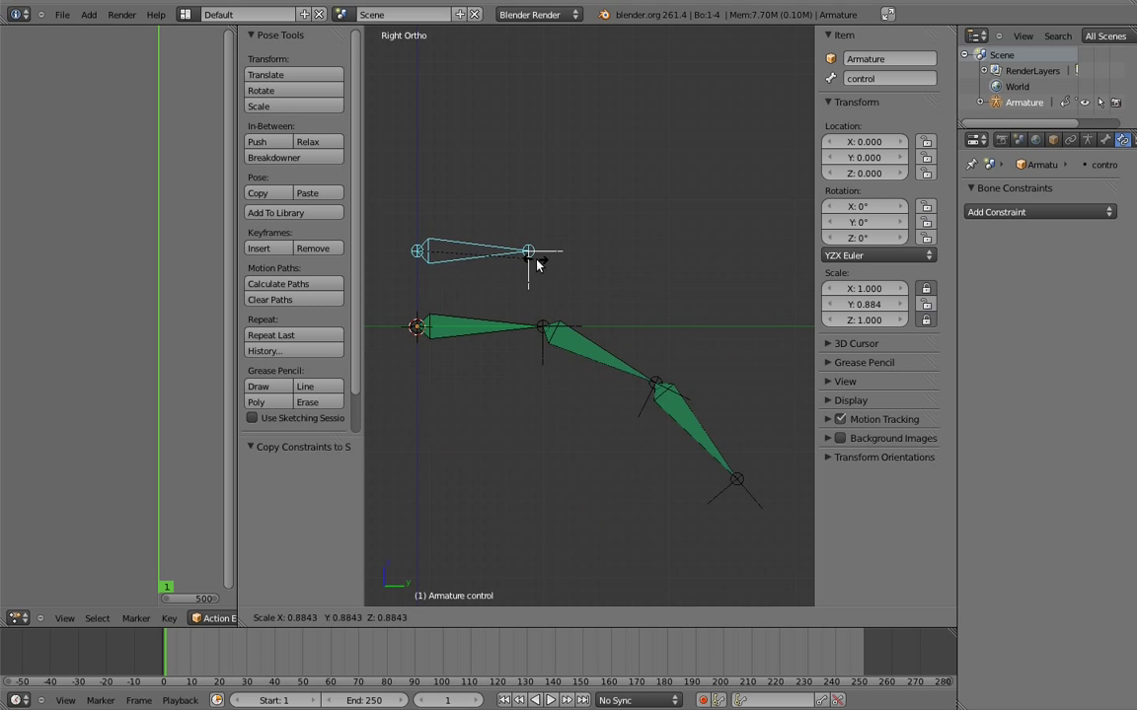
{"action": "left_click", "coordinate": [502, 253]}
{"action": "key", "text": "r"}
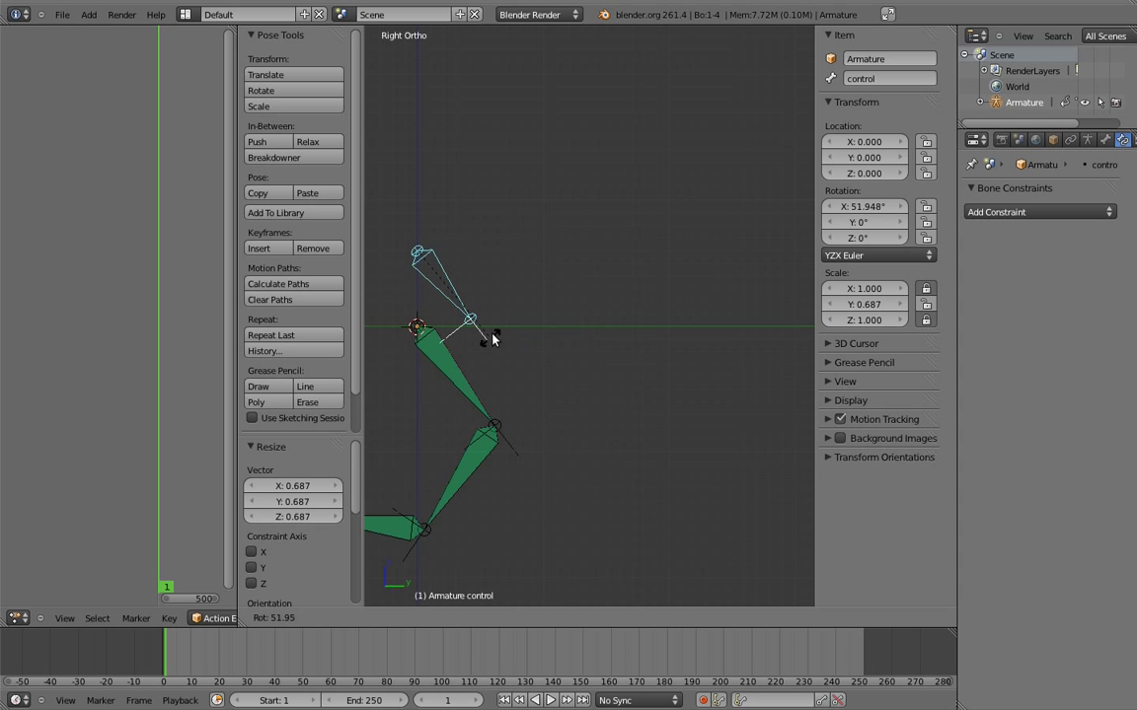
{"action": "left_click", "coordinate": [455, 285]}
{"action": "key", "text": "r"}
{"action": "key", "text": "r"}
{"action": "key", "text": "r"}
{"action": "left_click", "coordinate": [510, 334]}
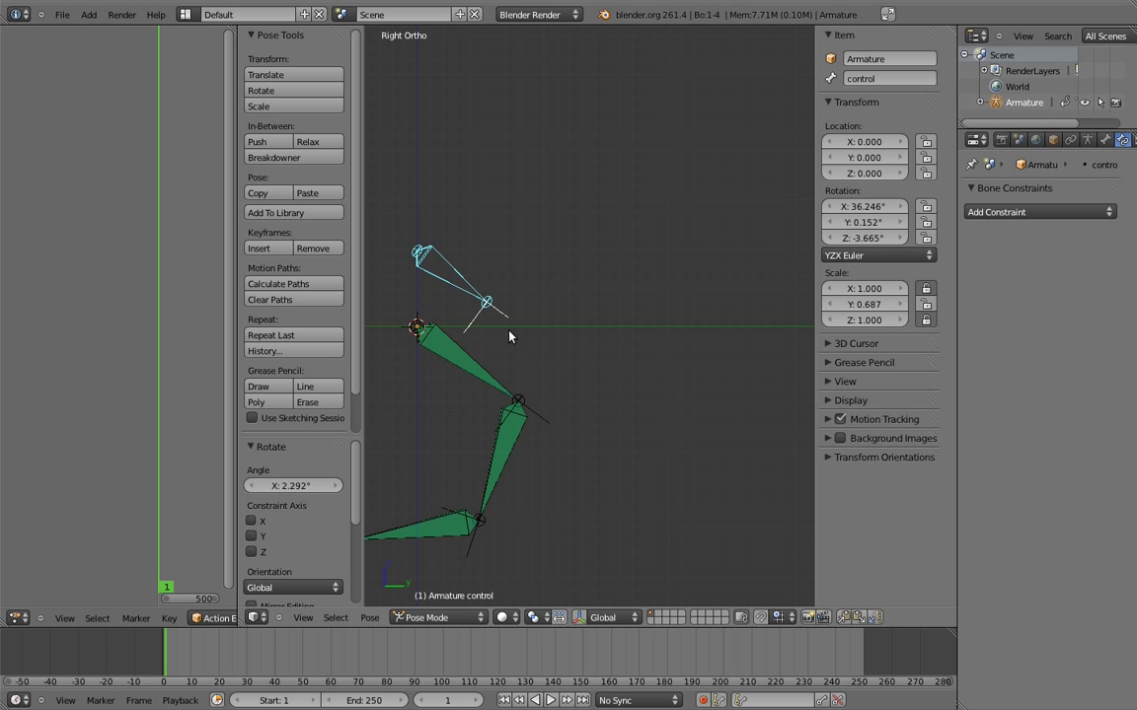
{"action": "key", "text": "ctrl+z"}
{"action": "middle_click_drag", "start_coordinate": [508, 333], "coordinate": [482, 436], "text": "shift"}
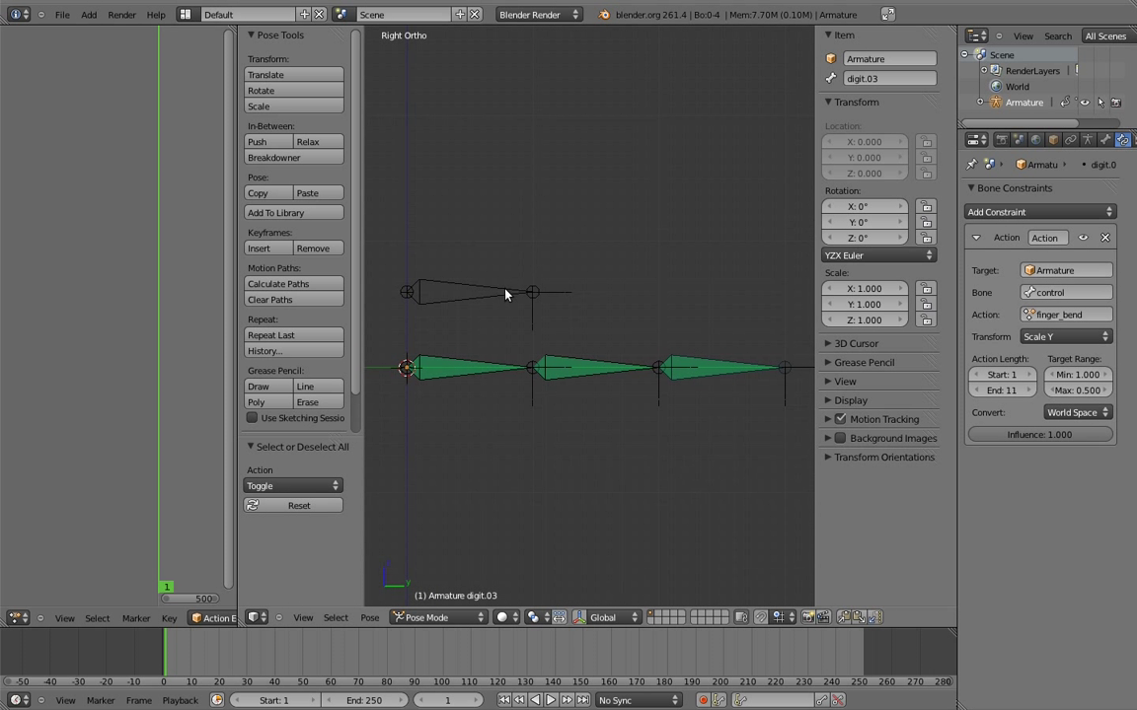
Test the rig by scaling the control bone and rotating digit.02 and digit.03
{"action": "right_click", "coordinate": [513, 298]}
{"action": "key", "text": "s"}
{"action": "left_click", "coordinate": [552, 299]}
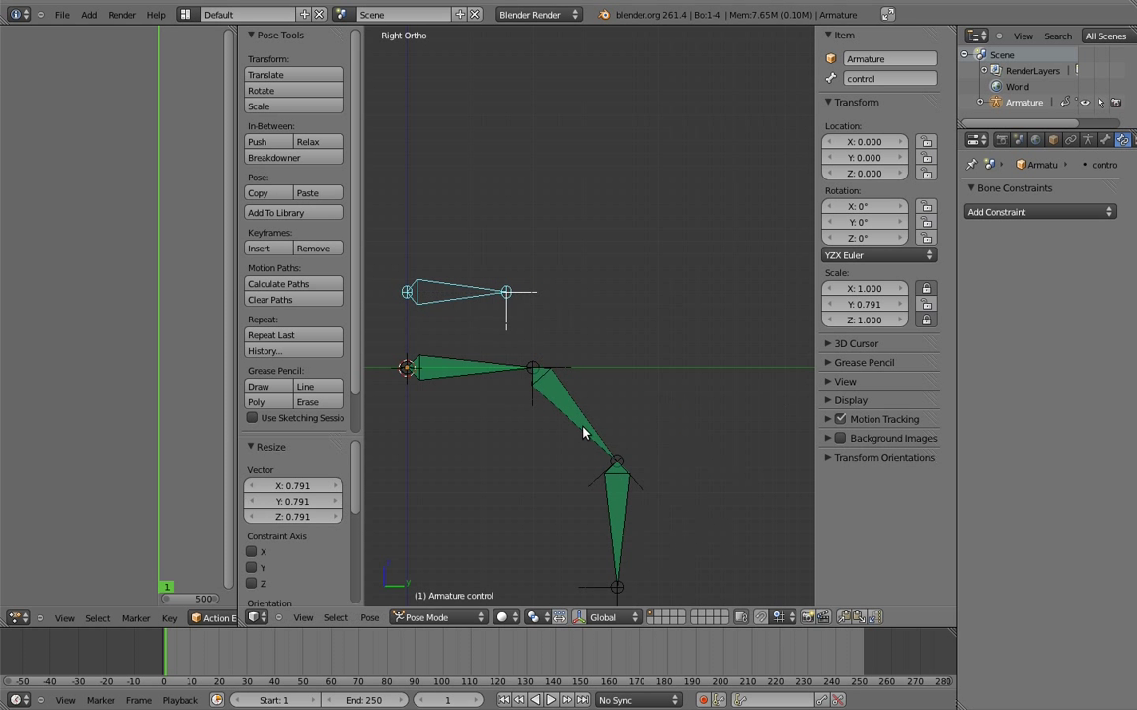
{"action": "right_click", "coordinate": [582, 431]}
{"action": "key", "text": "r"}
{"action": "left_click", "coordinate": [547, 422]}
{"action": "right_click", "coordinate": [532, 537]}
{"action": "key", "text": "r"}
{"action": "left_click", "coordinate": [517, 502]}
{"action": "right_click", "coordinate": [496, 306]}
{"action": "key", "text": "s"}
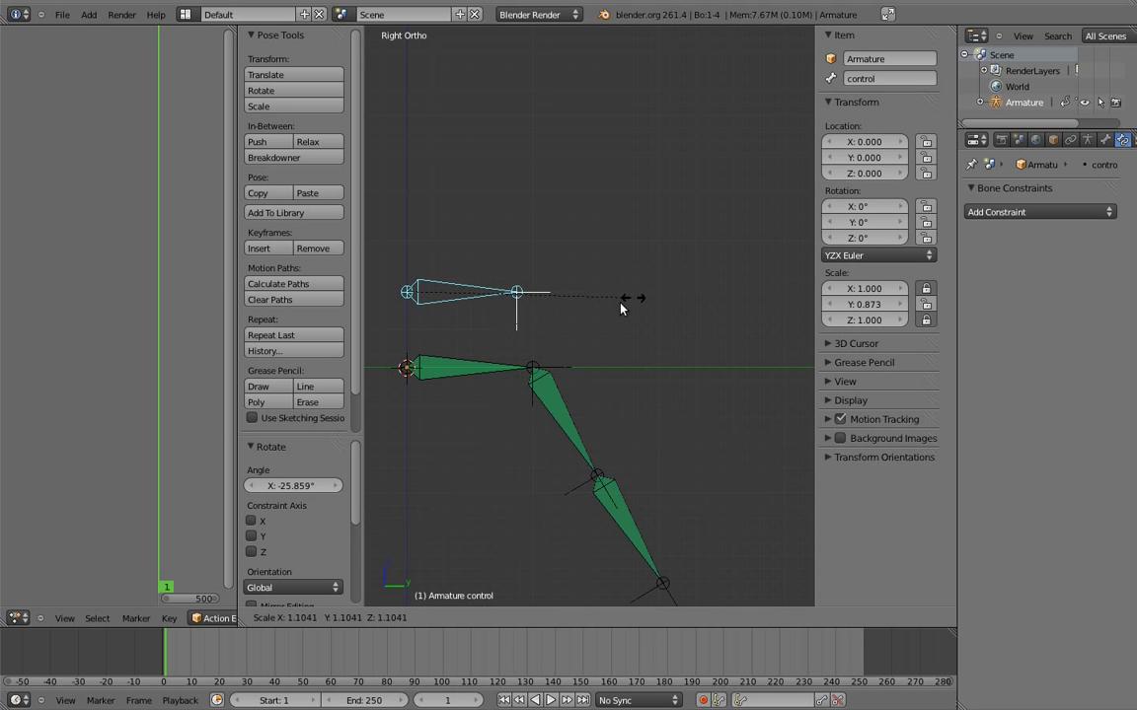
{"action": "left_click", "coordinate": [570, 314]}
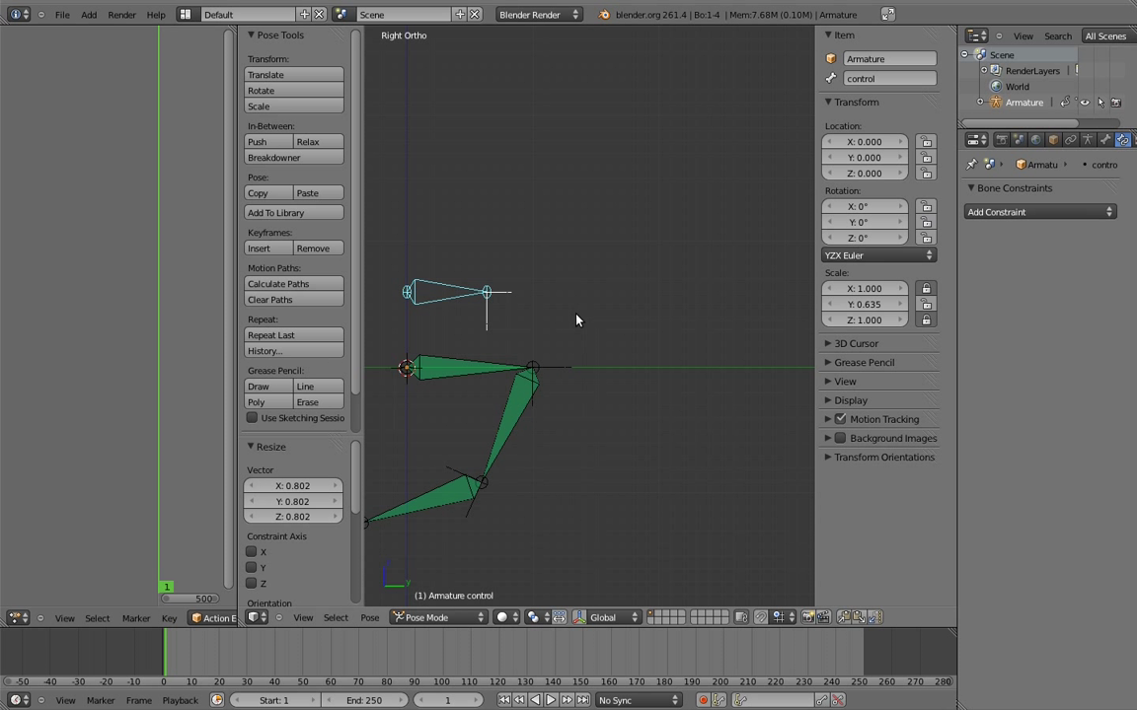
Clear scale and rotation on all bones to reset the pose
{"action": "key", "text": "a"}
{"action": "key", "text": "a"}
{"action": "key", "text": "alt+s"}
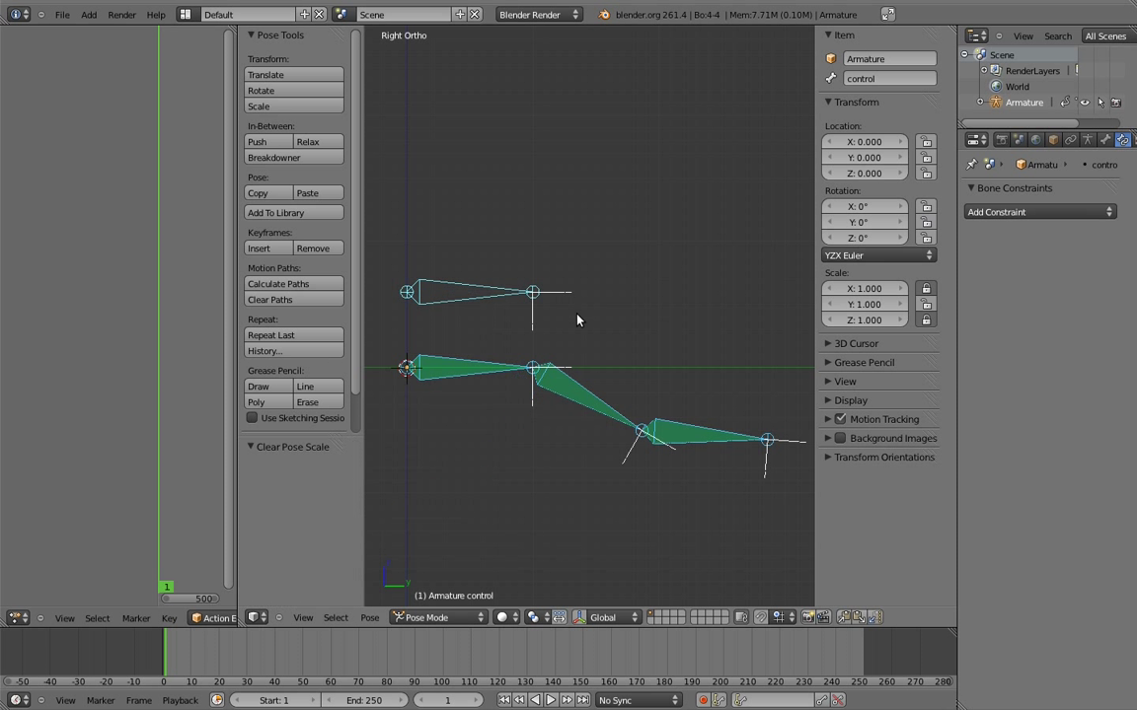
{"action": "key", "text": "alt+r"}
{"action": "key", "text": "a"}
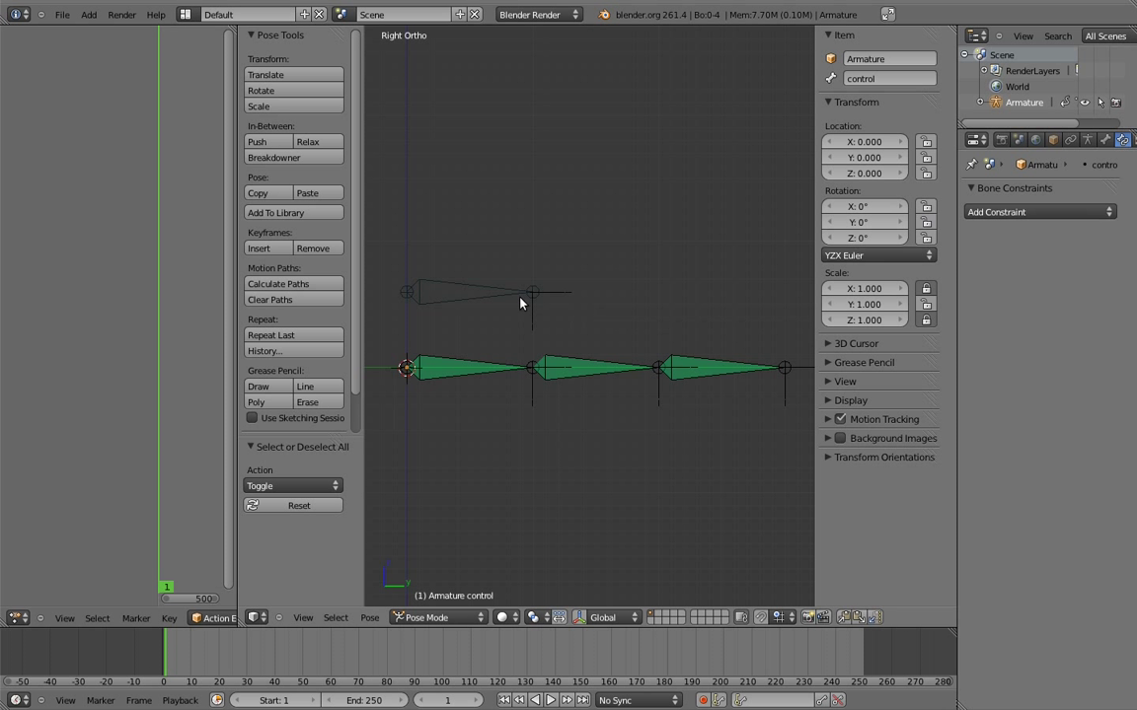
In Edit Mode, lengthen the control bone along Y and move it down onto the finger chain
{"action": "key", "text": "Tab"}
{"action": "scroll", "coordinate": [520, 302], "scroll_direction": "down", "scroll_amount": 2}
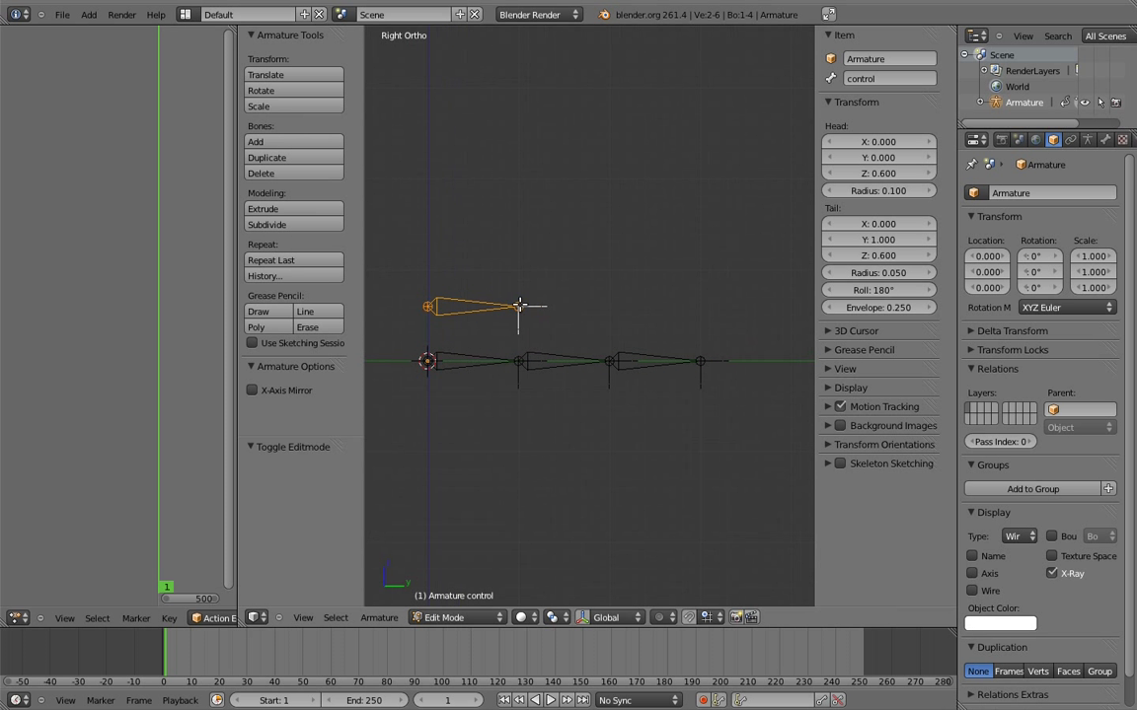
{"action": "key", "text": "g"}
{"action": "key", "text": "y"}
{"action": "left_click", "coordinate": [730, 317]}
{"action": "left_click", "coordinate": [555, 288]}
{"action": "key", "text": "g"}
{"action": "key", "text": "z"}
{"action": "left_click", "coordinate": [572, 310]}
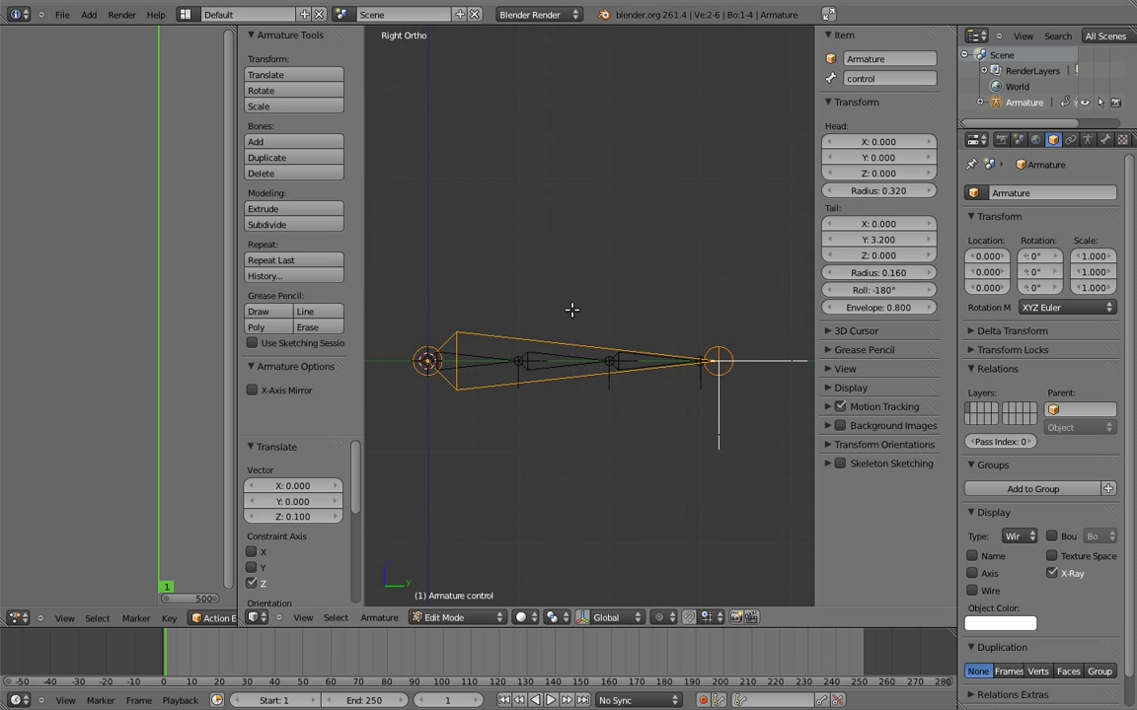
Back in Pose Mode, shrink and rotate the control bone so the finger curls
{"action": "key", "text": "ctrl+Tab"}
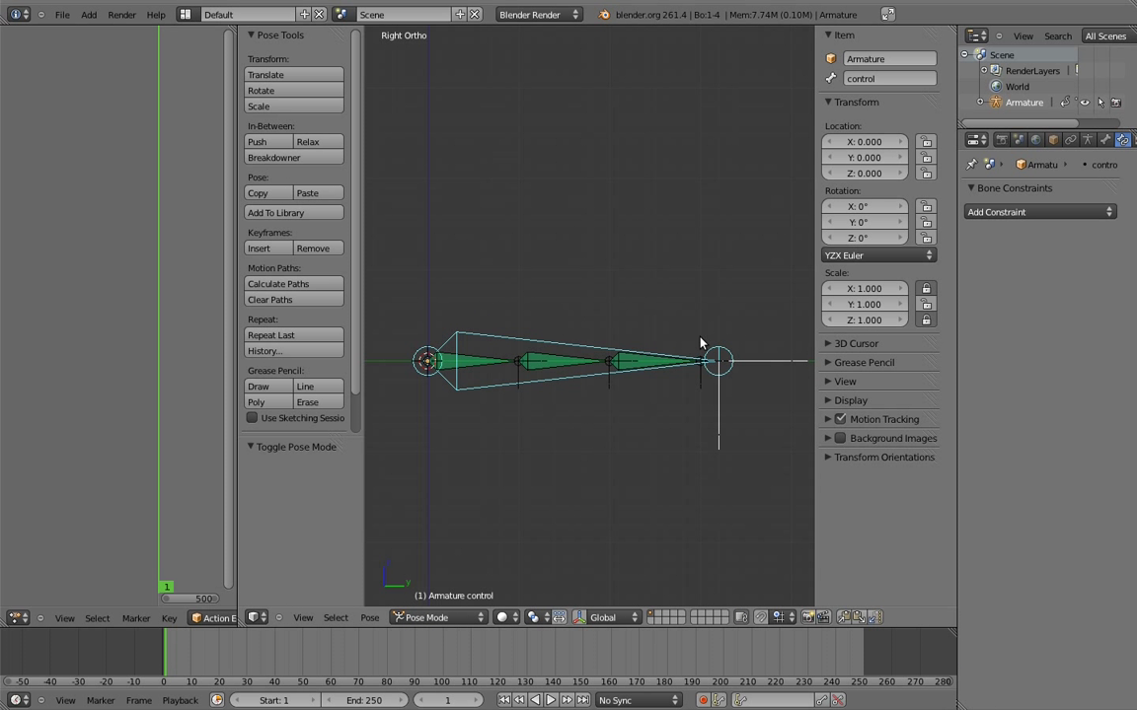
{"action": "key", "text": "s"}
{"action": "left_click", "coordinate": [651, 340]}
{"action": "key", "text": "r"}
{"action": "left_click", "coordinate": [535, 481]}
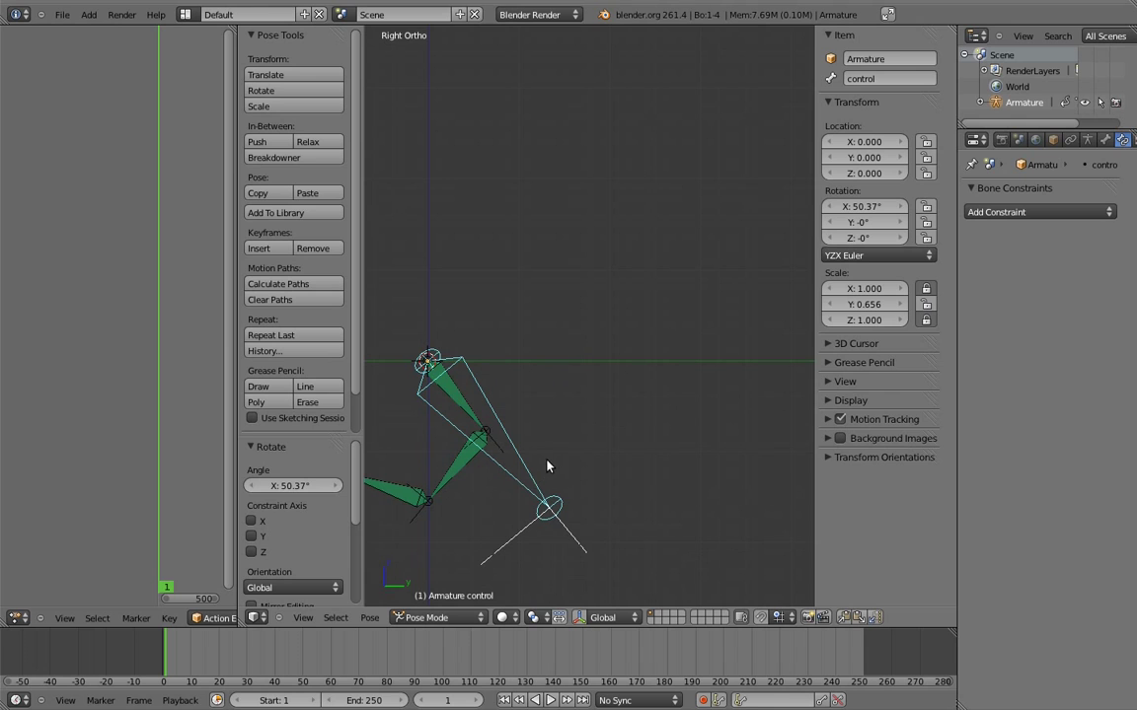